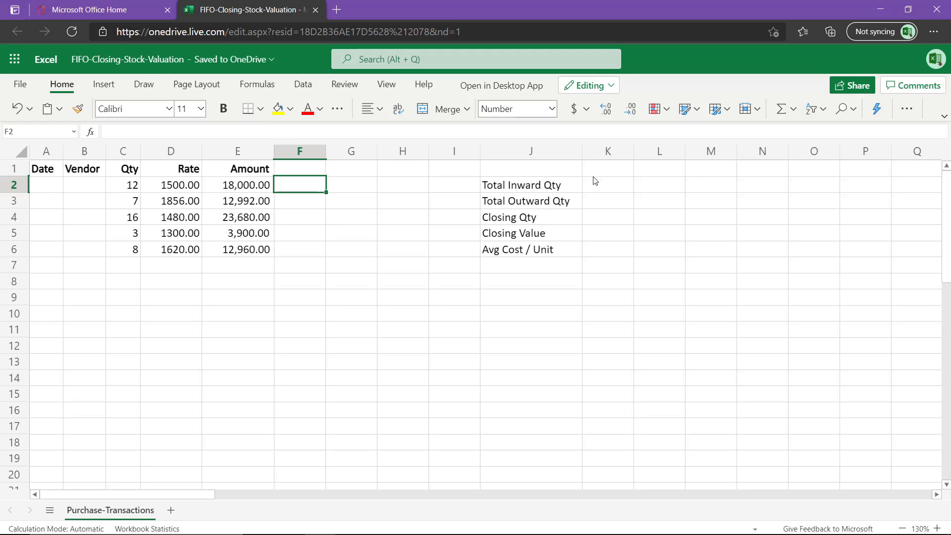
- Calculate the Total Inward Qty in K2 by summing the whole Qty column with =SUM(C:C)
{"action": "left_click", "coordinate": [618, 188]}
{"action": "type", "text": "=SUM"}
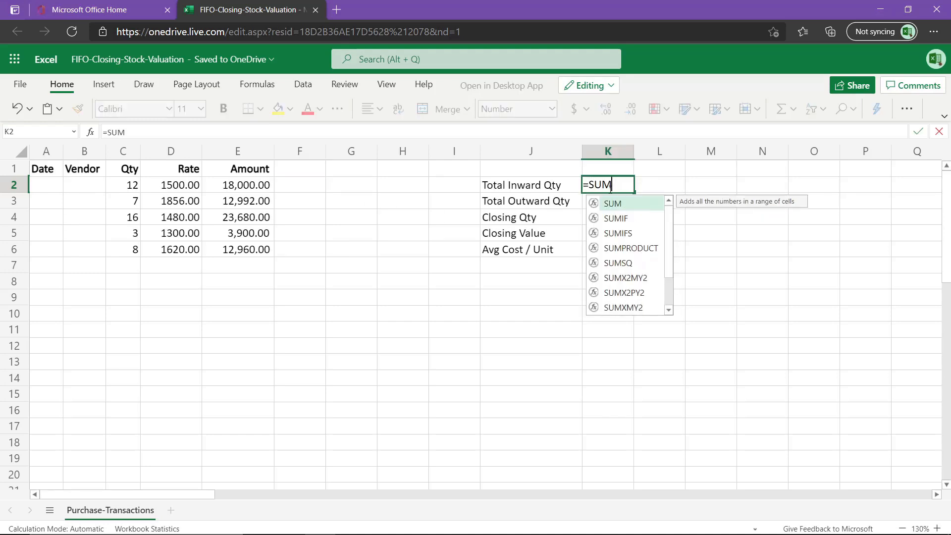
{"action": "left_click", "coordinate": [601, 202]}
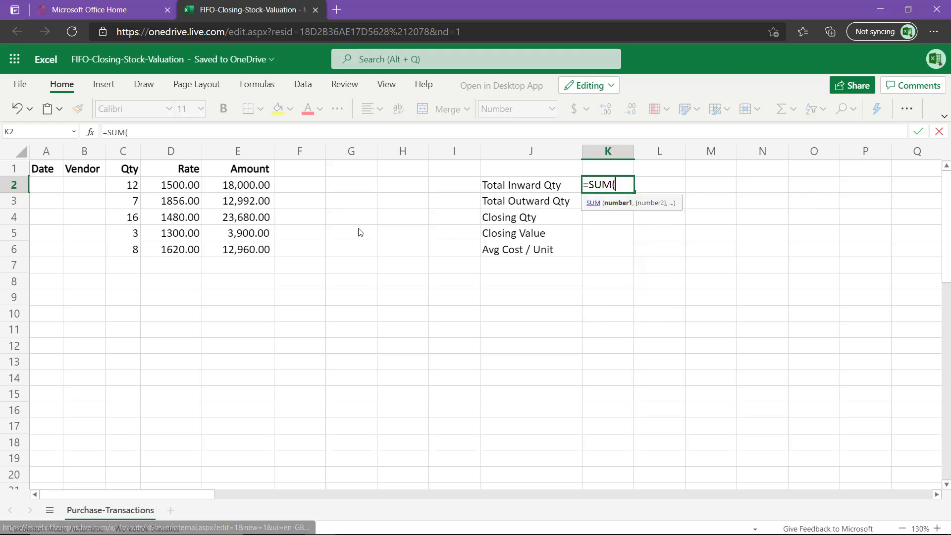
{"action": "left_click", "coordinate": [128, 158]}
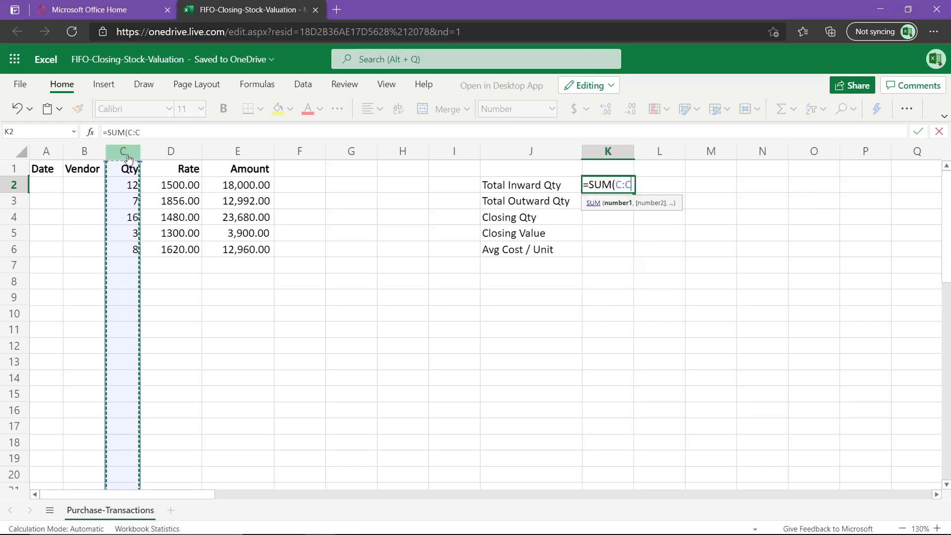
{"action": "type", "text": ")"}
{"action": "key", "text": "Return"}
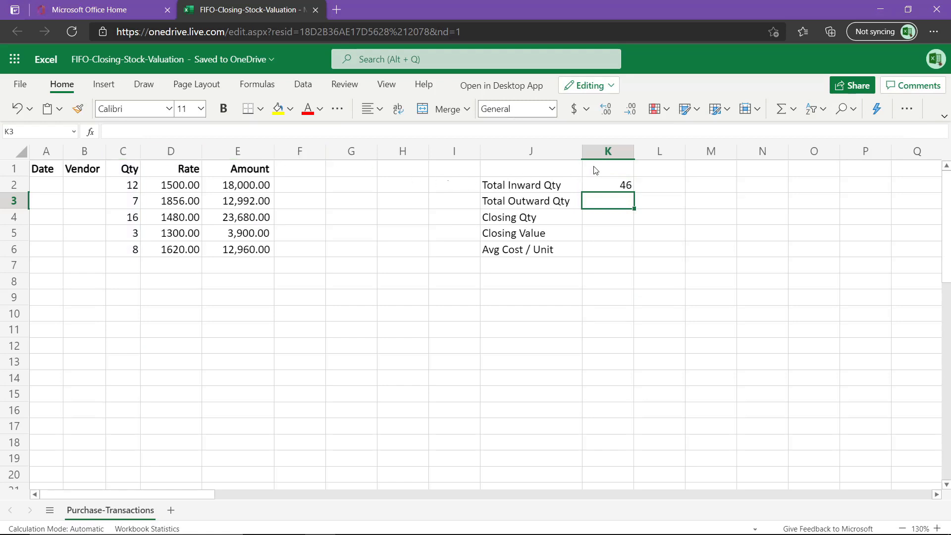
{"action": "left_click", "coordinate": [601, 186]}
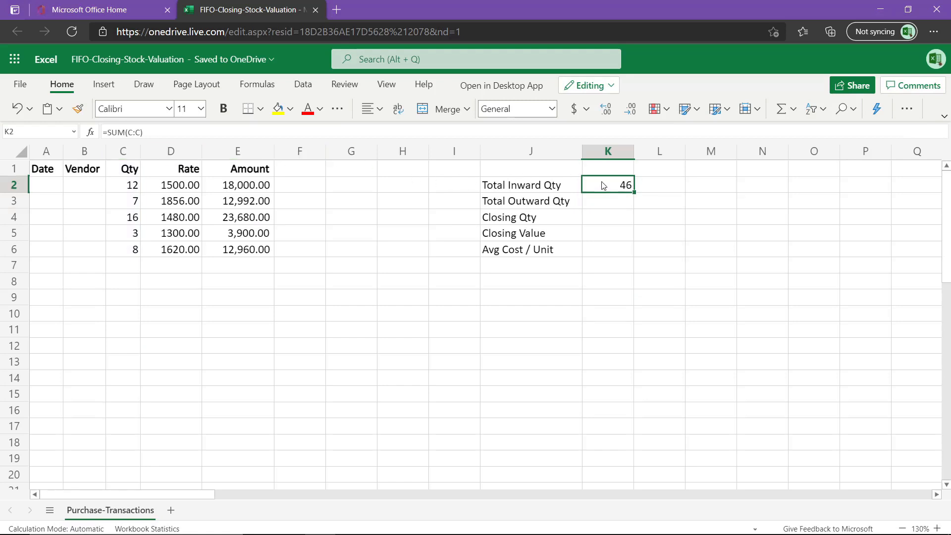
- Enter -24 as the Total Outward Qty in K3
{"action": "left_click", "coordinate": [600, 208]}
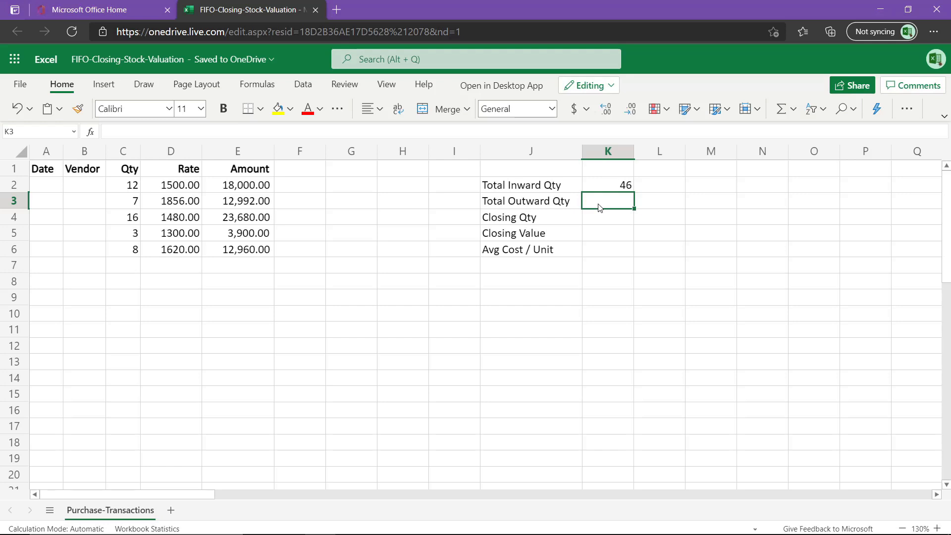
{"action": "type", "text": "-"}
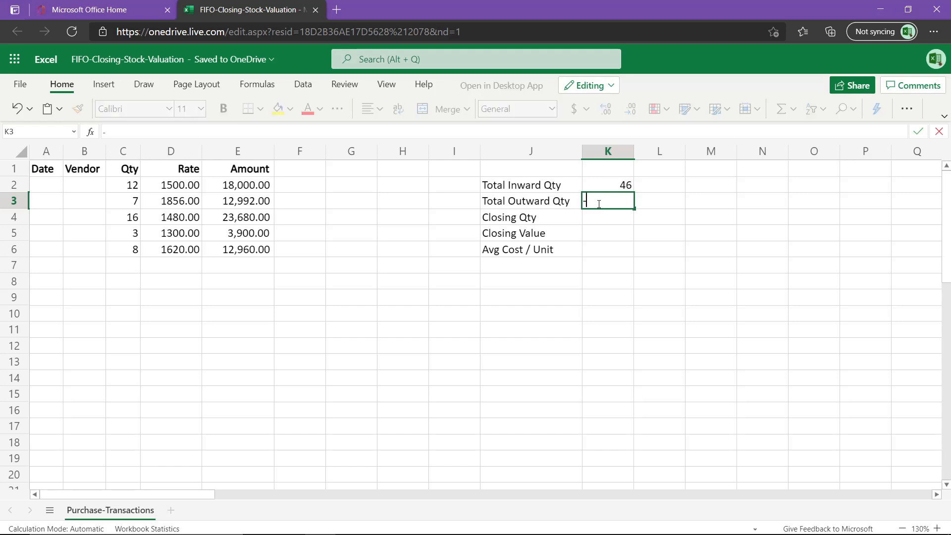
{"action": "type", "text": "24"}
{"action": "key", "text": "Return"}
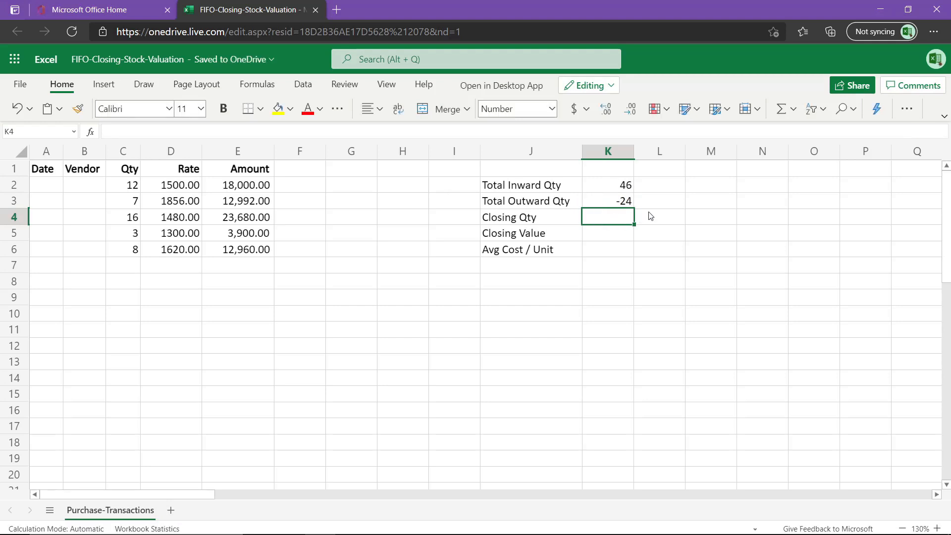
- Calculate the Closing Qty in K4 by adding the inward and outward quantities with =K2+K3
{"action": "type", "text": "="}
{"action": "key", "text": "Up"}
{"action": "key", "text": "Up"}
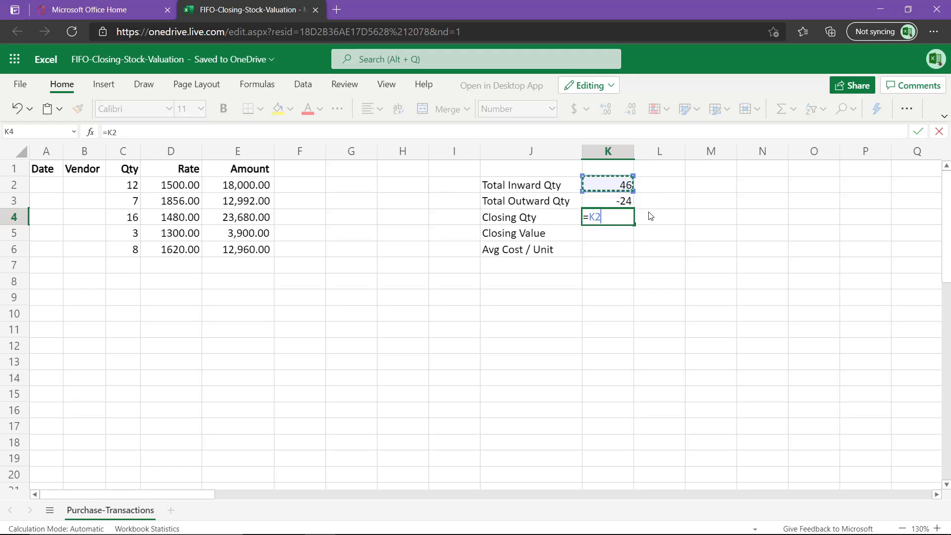
{"action": "type", "text": "+"}
{"action": "key", "text": "Up"}
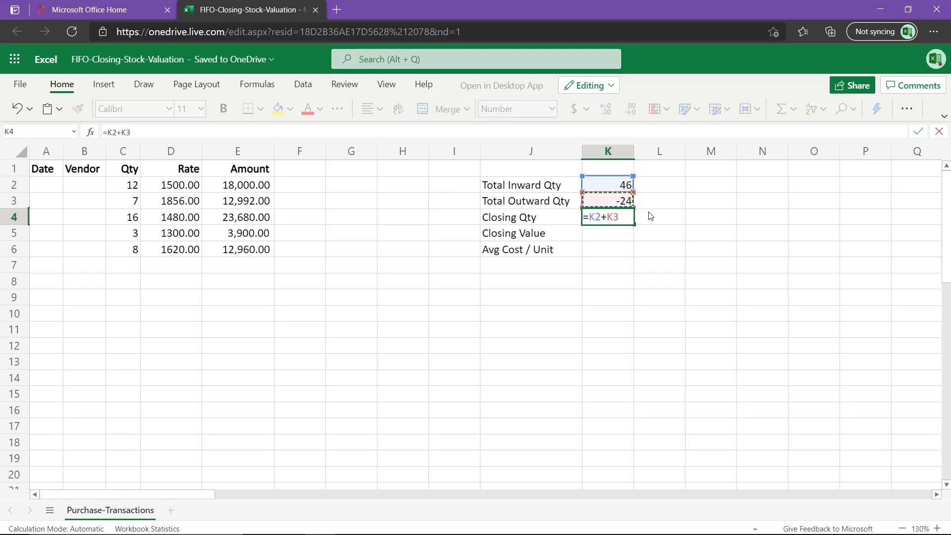
{"action": "key", "text": "Return"}
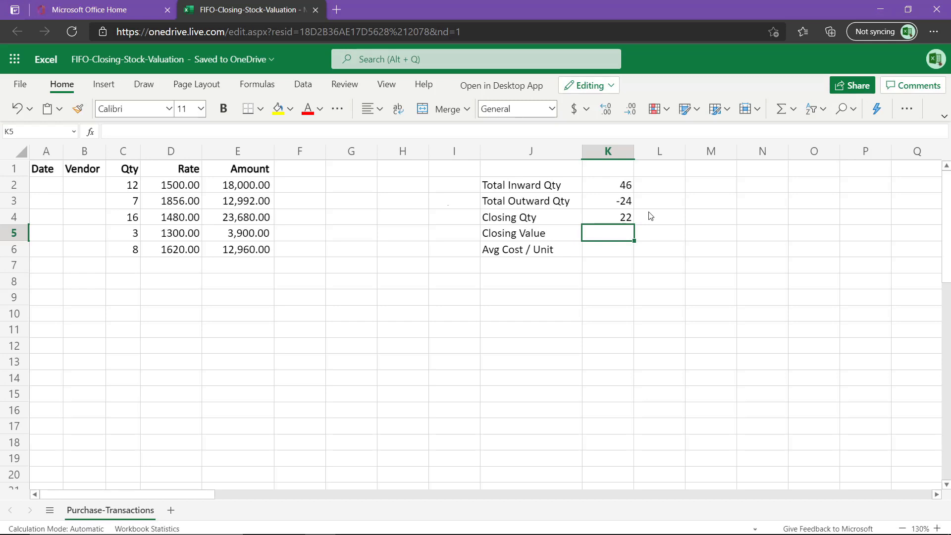
{"action": "left_click", "coordinate": [609, 215]}
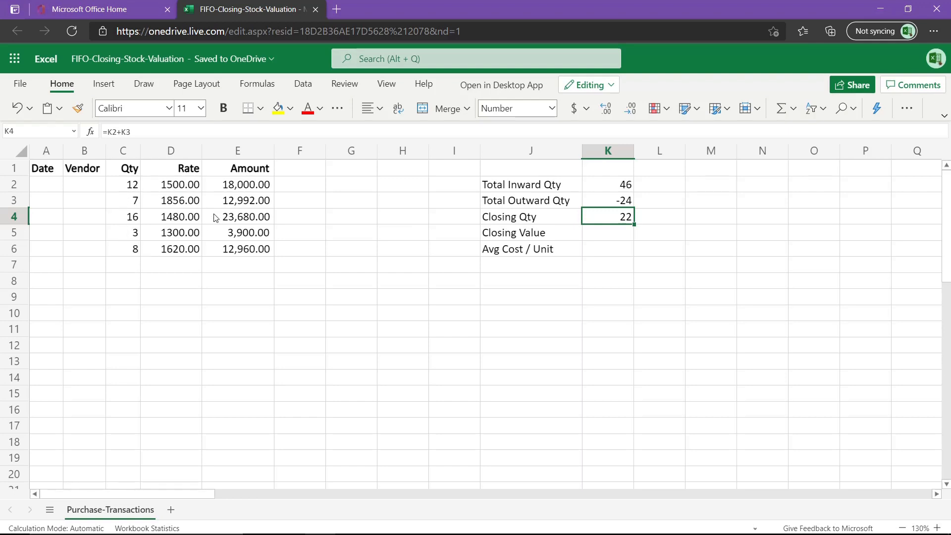
- Link cell F1, beside the Amount header, to the Total Outward Qty with =K3
{"action": "left_click", "coordinate": [284, 173]}
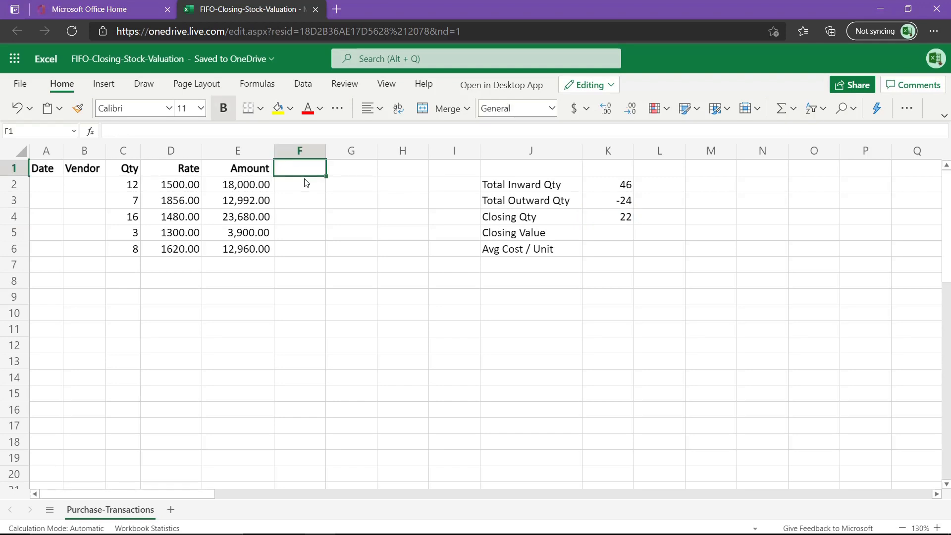
{"action": "type", "text": "="}
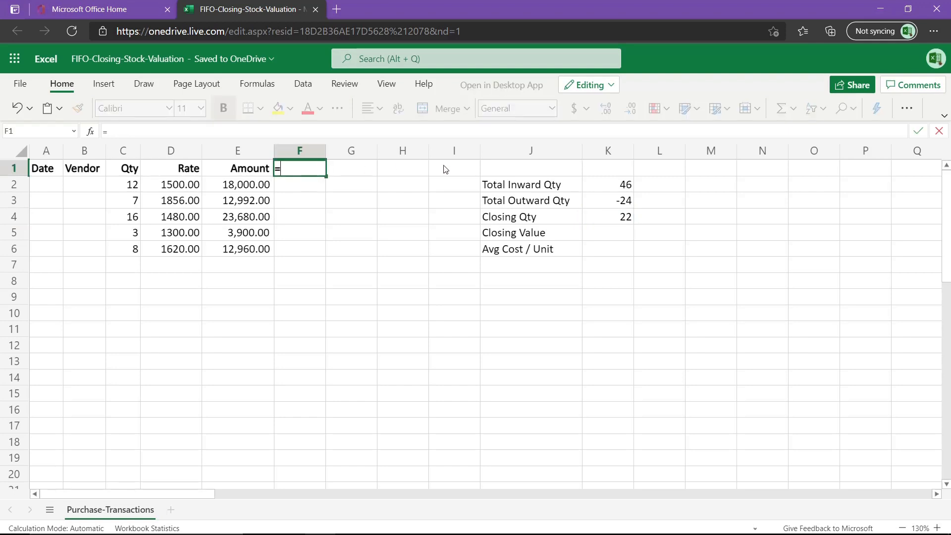
{"action": "left_click", "coordinate": [610, 203]}
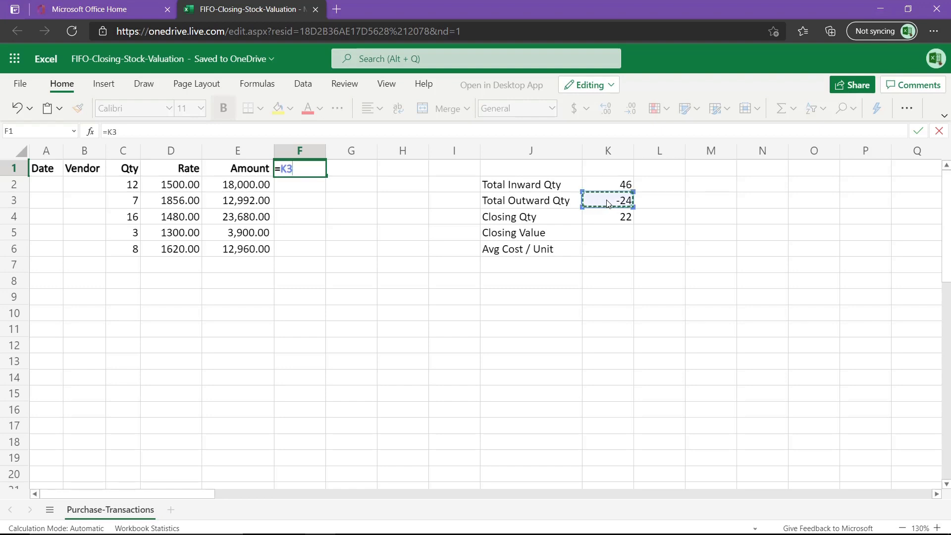
{"action": "key", "text": "Return"}
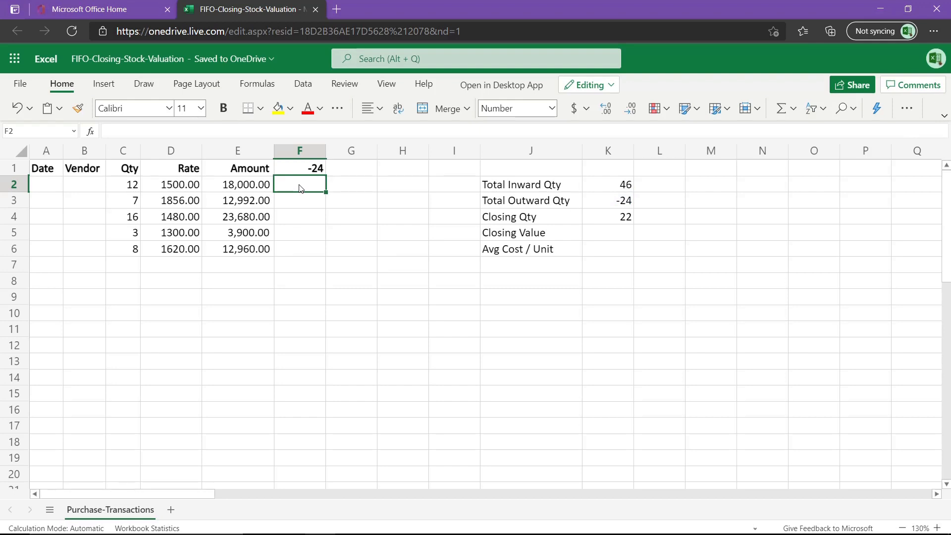
- Build a running quantity balance in F2 with =F1+C2 and fill the formula down to F6
{"action": "type", "text": "="}
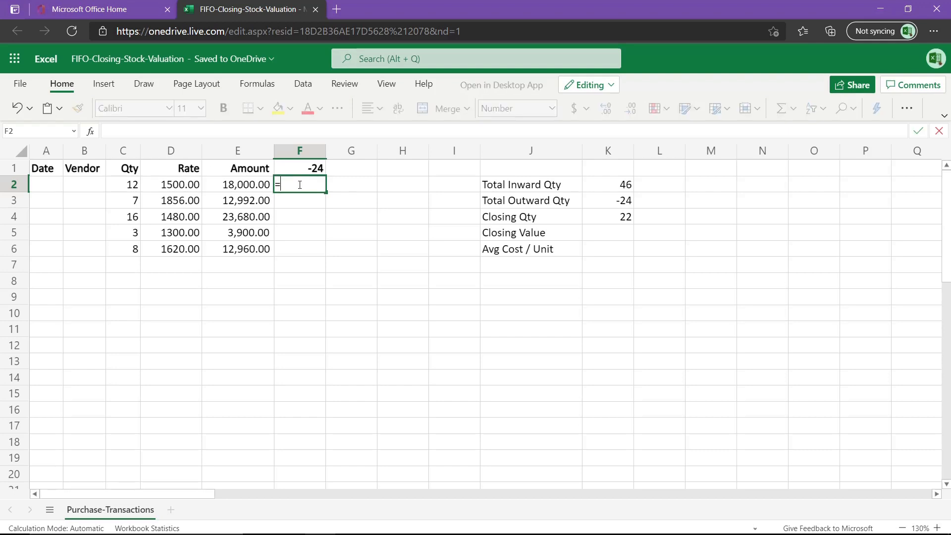
{"action": "key", "text": "Up"}
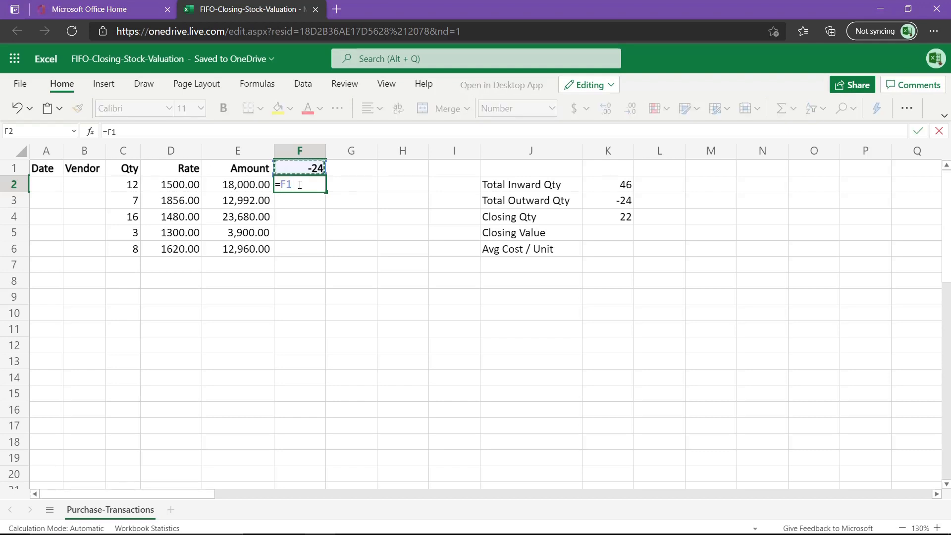
{"action": "type", "text": "+"}
{"action": "left_click", "coordinate": [131, 187]}
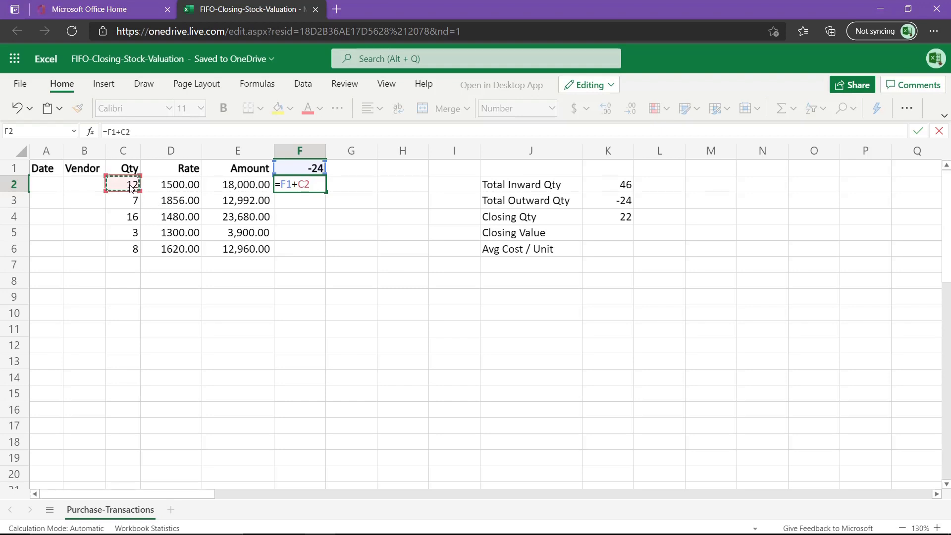
{"action": "key", "text": "Return"}
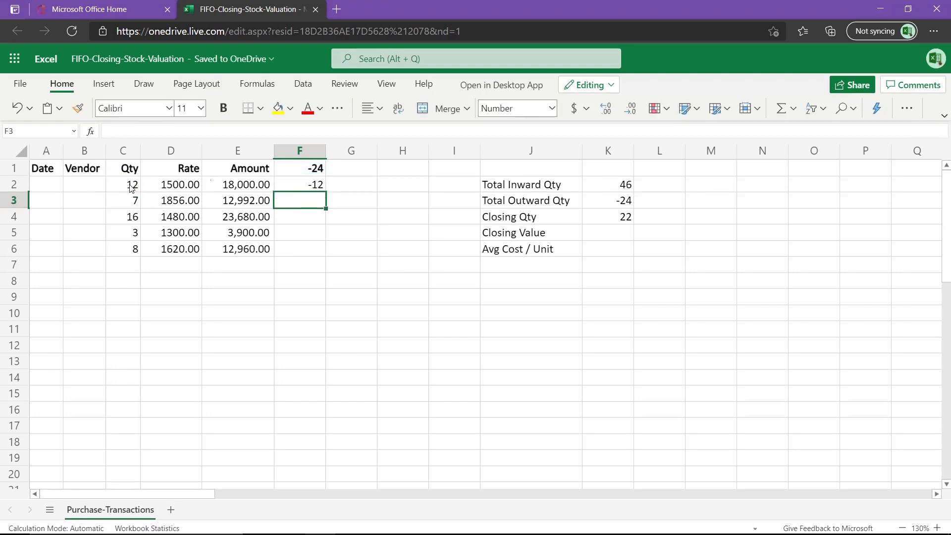
{"action": "left_click", "coordinate": [303, 184]}
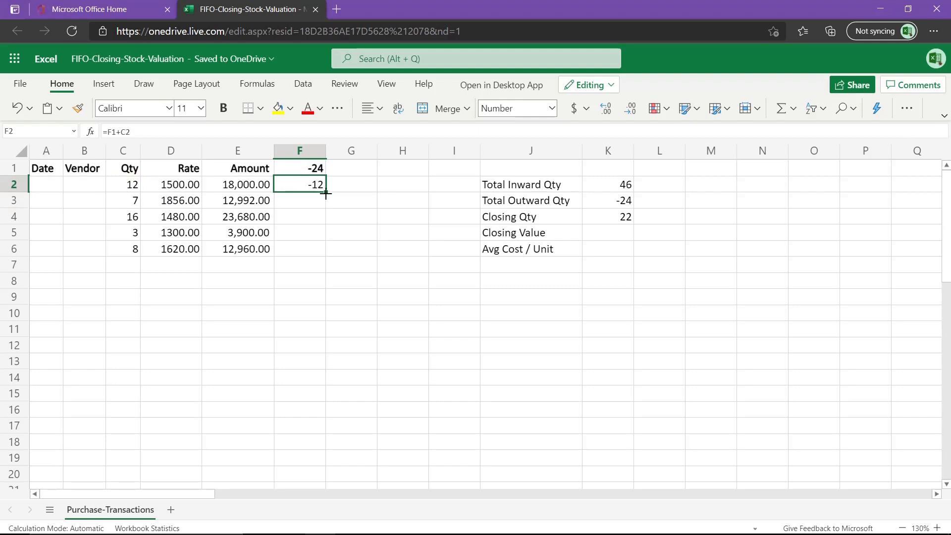
{"action": "left_click_drag", "start_coordinate": [326, 192], "coordinate": [328, 255]}
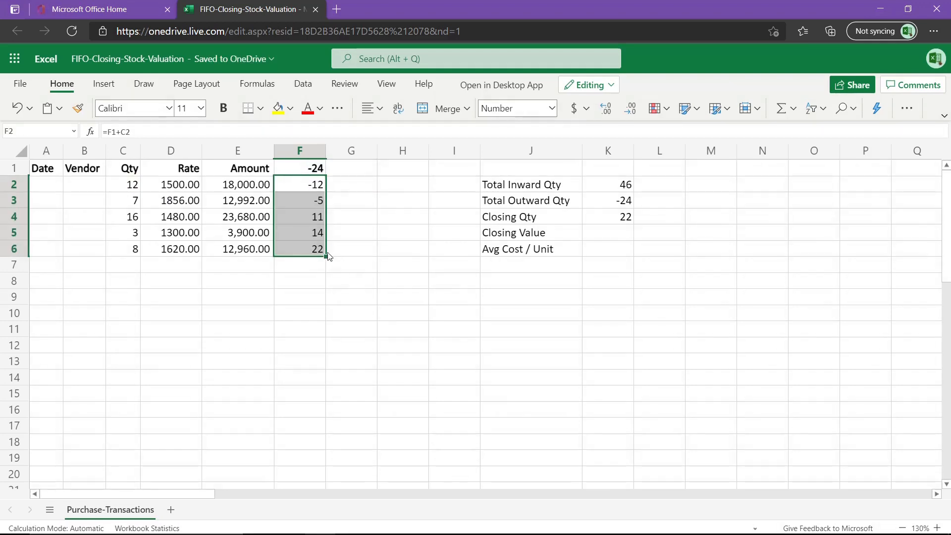
{"action": "left_click", "coordinate": [322, 250]}
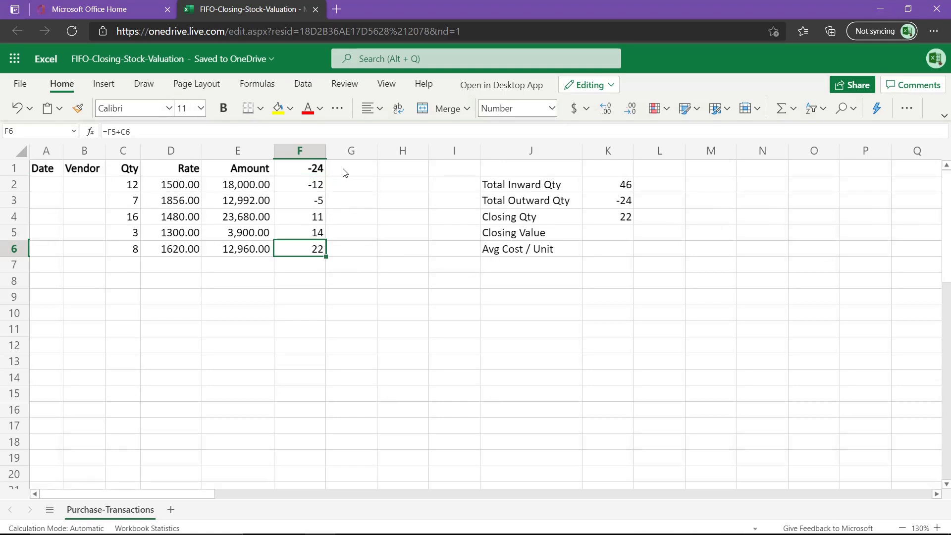
- Add the column header "Lot Qty Remaining" in G1
{"action": "left_click", "coordinate": [345, 172]}
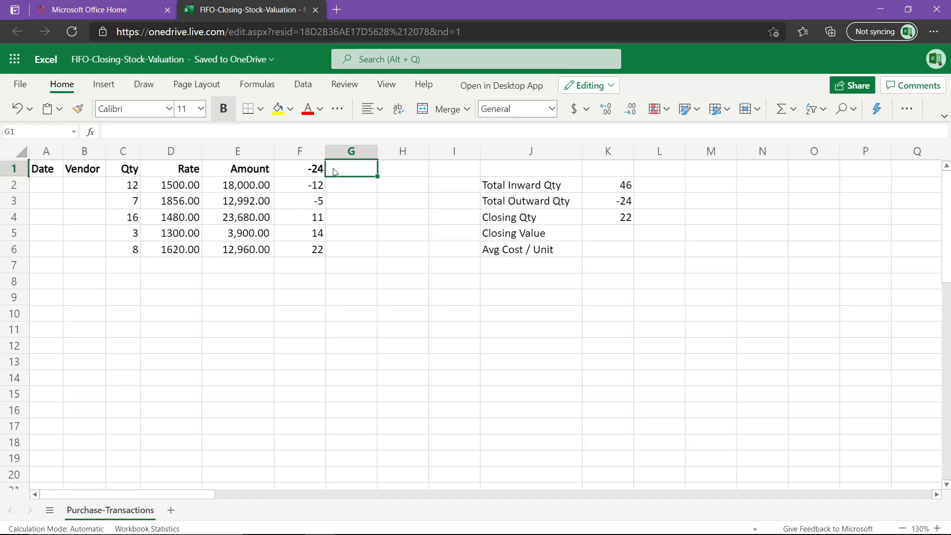
{"action": "type", "text": "Lo"}
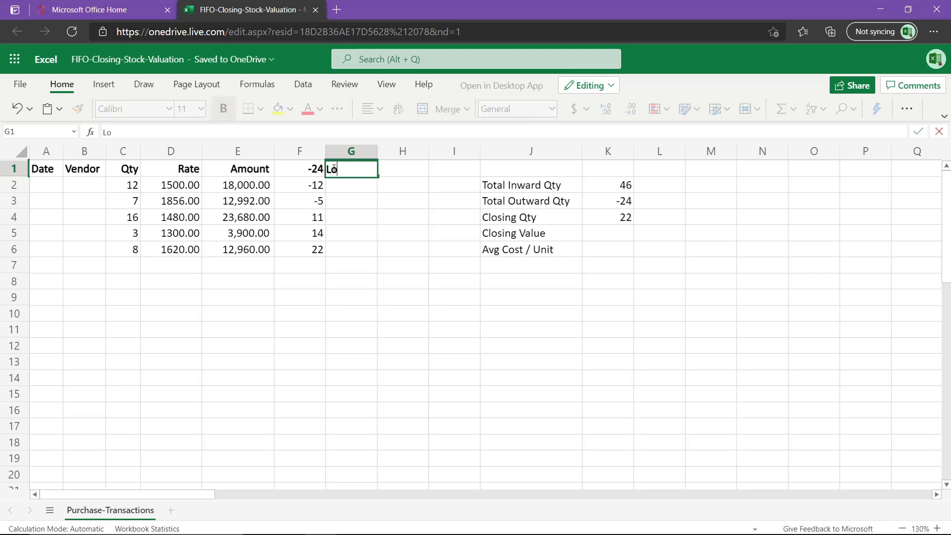
{"action": "type", "text": "t Qty Re"}
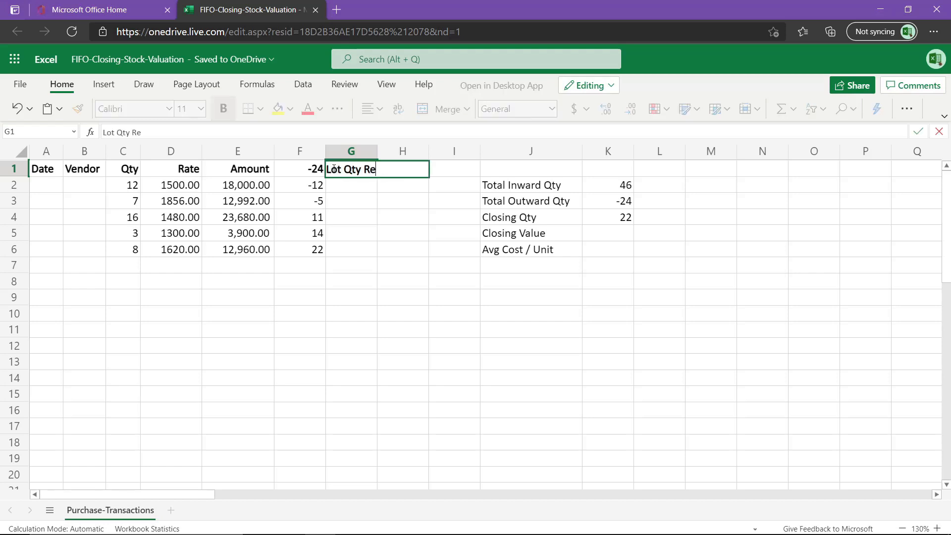
{"action": "type", "text": "maining"}
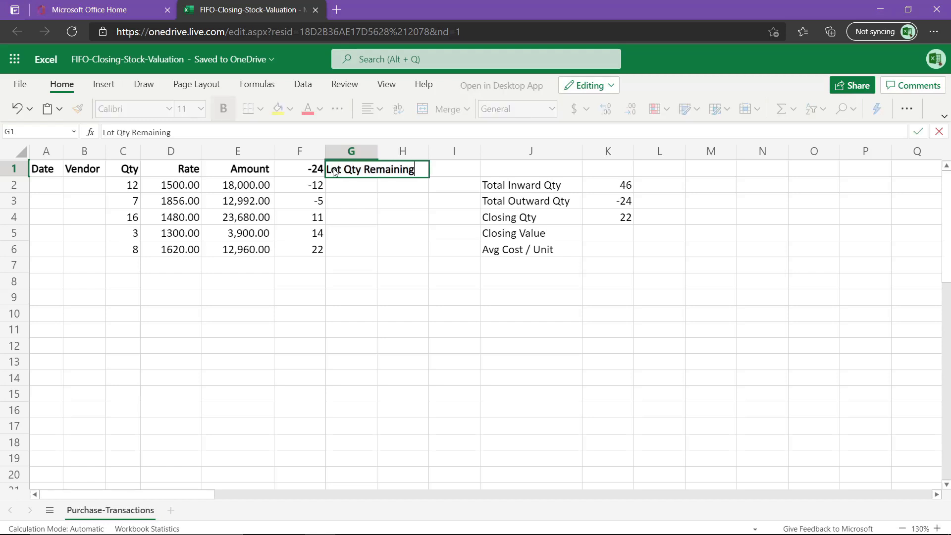
{"action": "key", "text": "Return"}
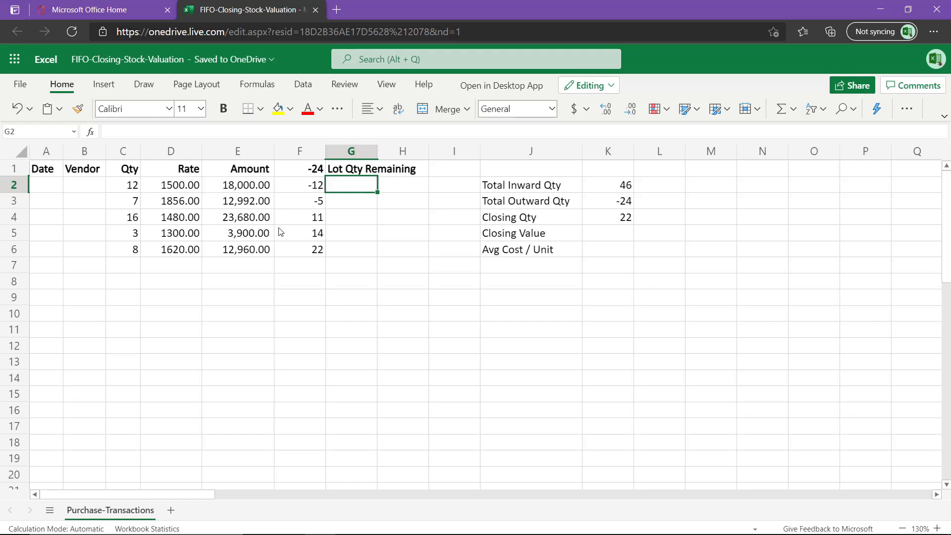
- Compare the purchase quantities in C4:C6 with the running balances in F4:F6, row by row
{"action": "left_click_drag", "start_coordinate": [129, 217], "coordinate": [295, 249]}
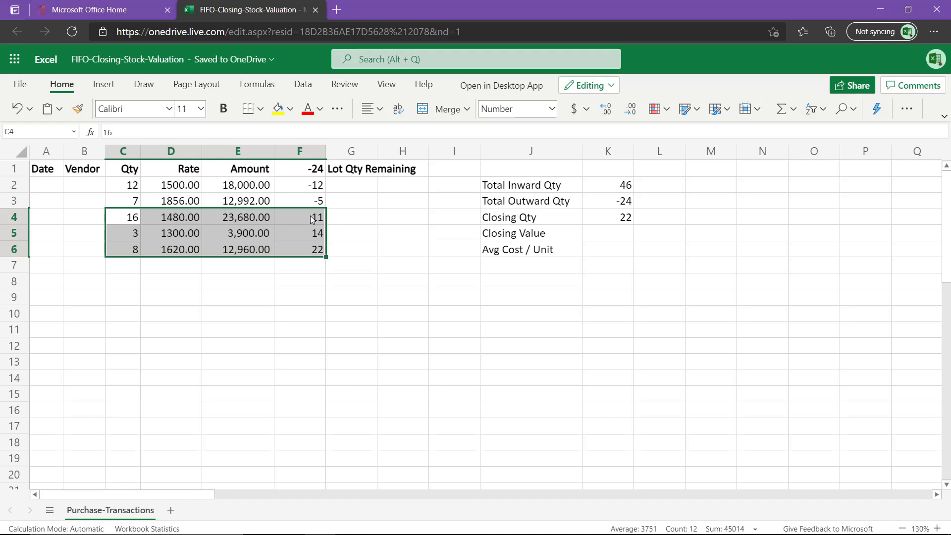
{"action": "left_click", "coordinate": [133, 231]}
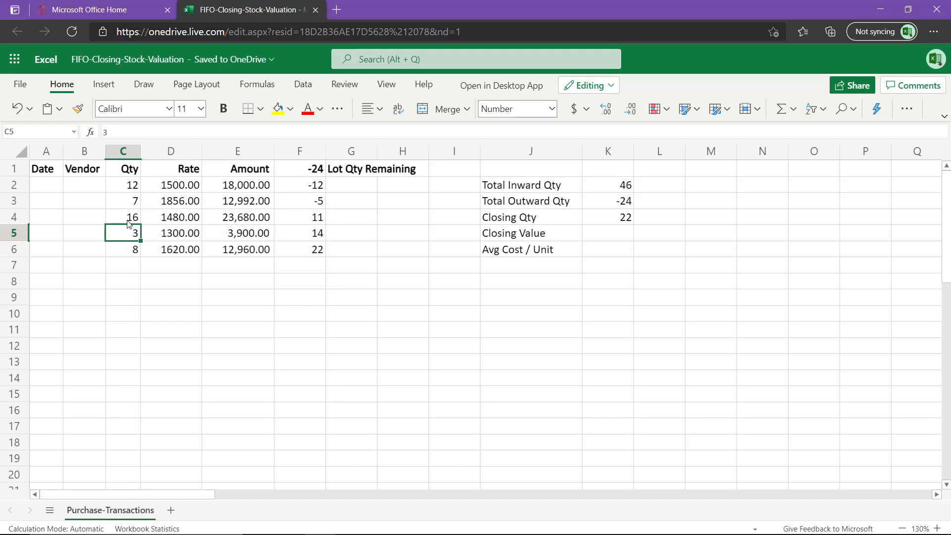
{"action": "left_click_drag", "start_coordinate": [131, 216], "coordinate": [131, 248]}
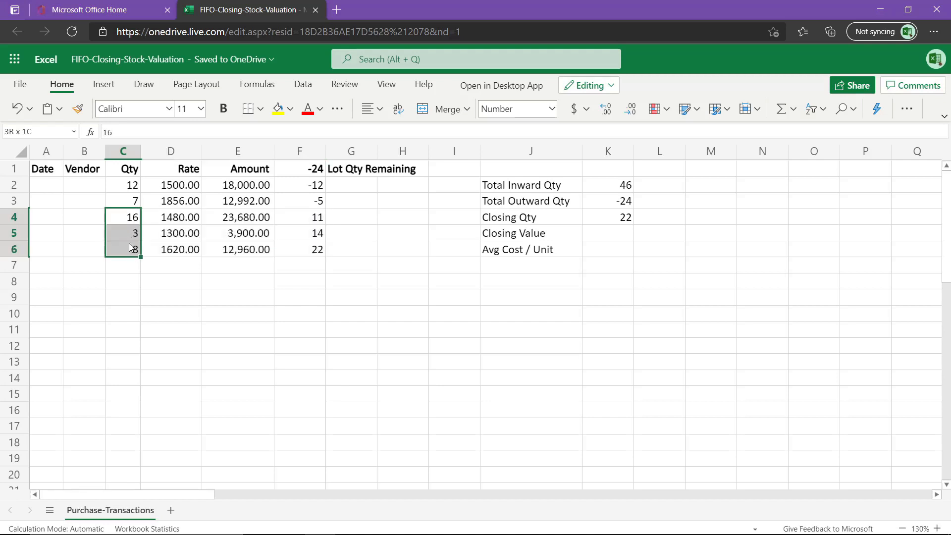
{"action": "left_click", "coordinate": [308, 221]}
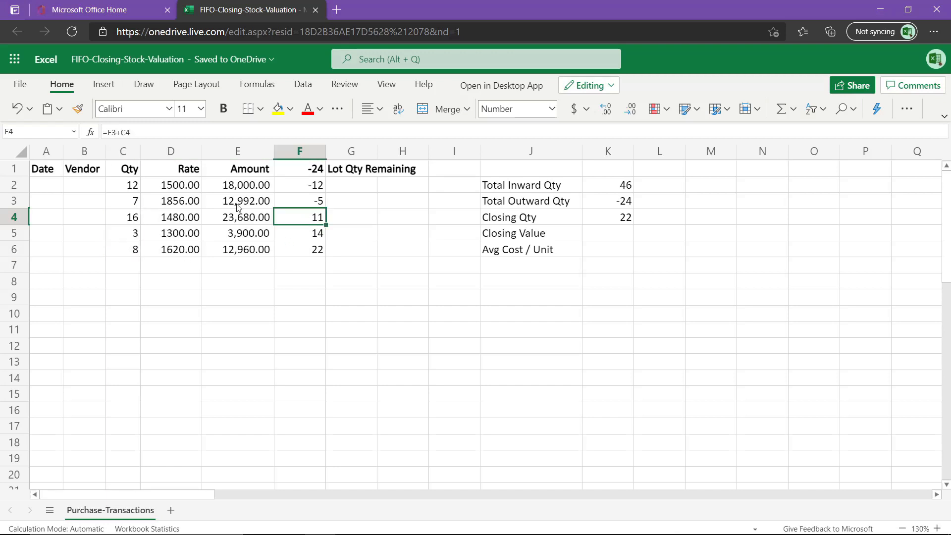
{"action": "left_click", "coordinate": [140, 221]}
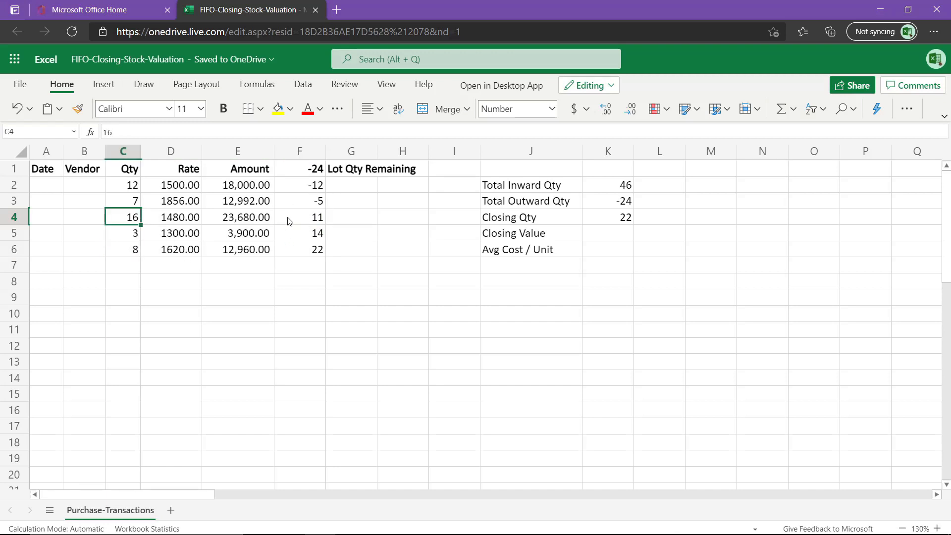
{"action": "left_click", "coordinate": [296, 221], "text": "ctrl"}
{"action": "left_click", "coordinate": [125, 232]}
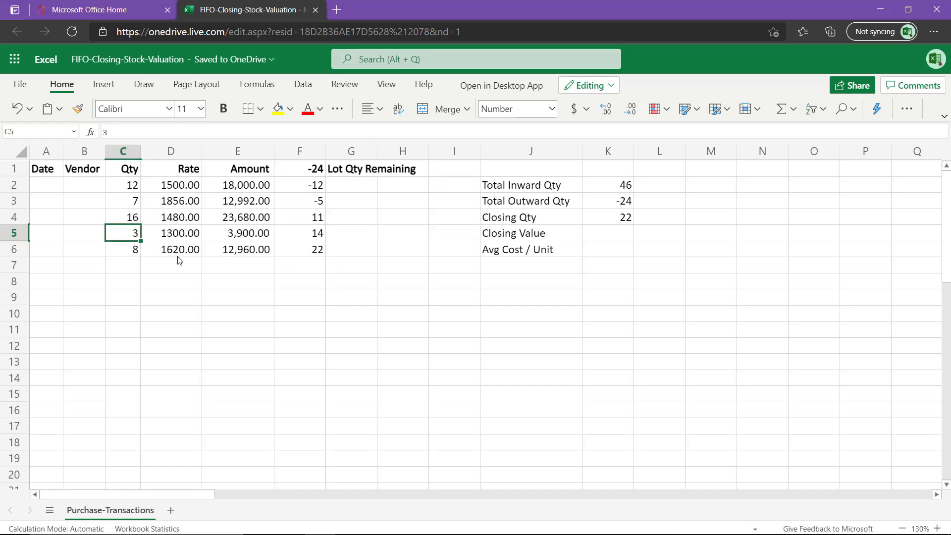
{"action": "left_click", "coordinate": [315, 232], "text": "ctrl"}
{"action": "left_click", "coordinate": [134, 250]}
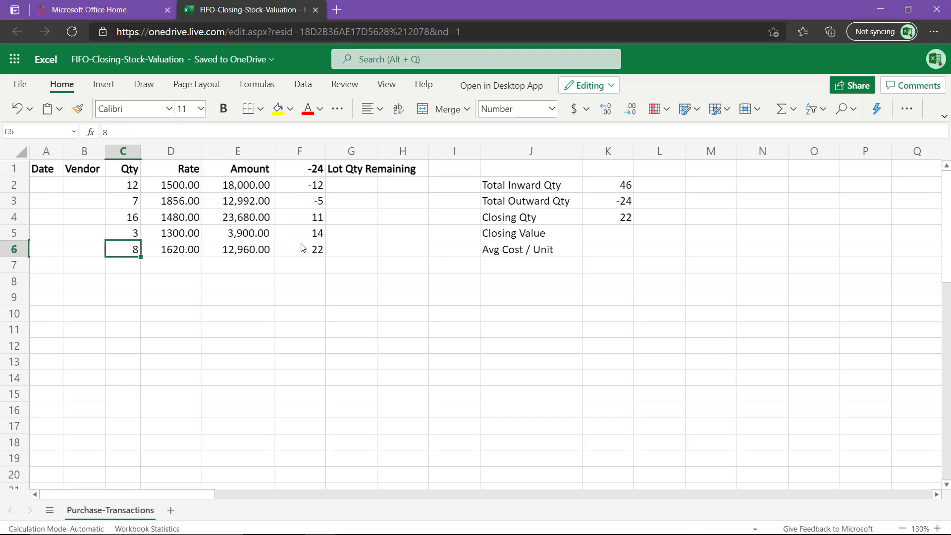
{"action": "left_click", "coordinate": [307, 249]}
- Calculate each lot's remaining quantity with =IF(F2<=0,0,MIN(C2,F2)) in G2 and fill the formula down to G6
{"action": "left_click", "coordinate": [342, 189]}
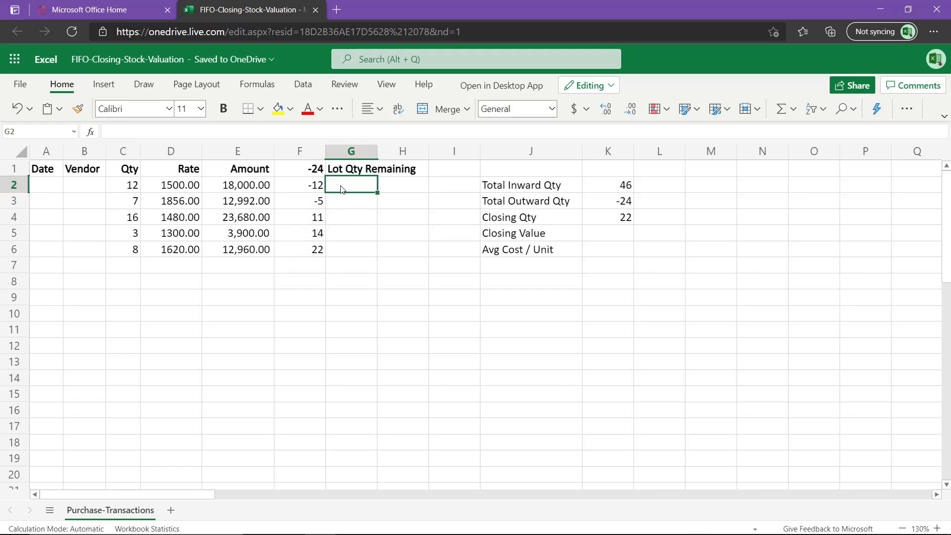
{"action": "type", "text": "=i"}
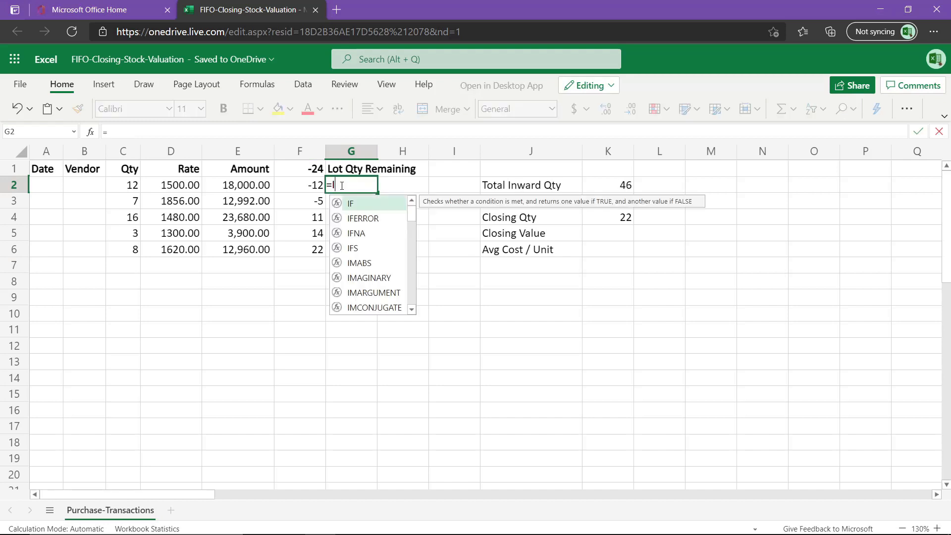
{"action": "key", "text": "Tab"}
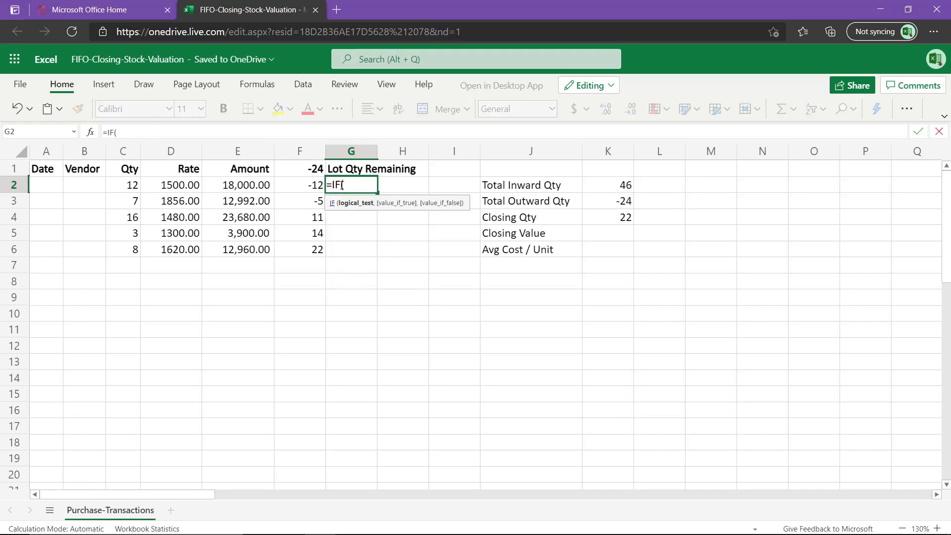
{"action": "left_click", "coordinate": [306, 188]}
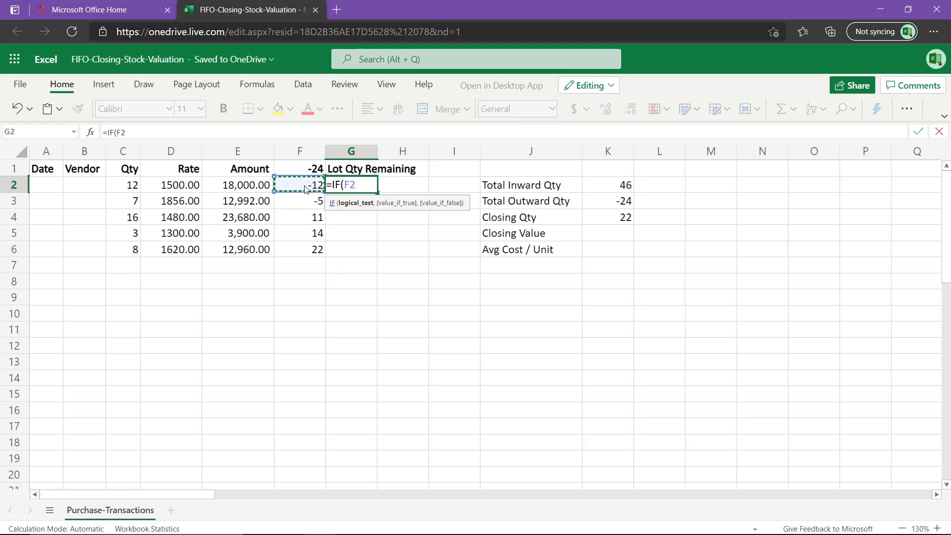
{"action": "type", "text": "<=0,"}
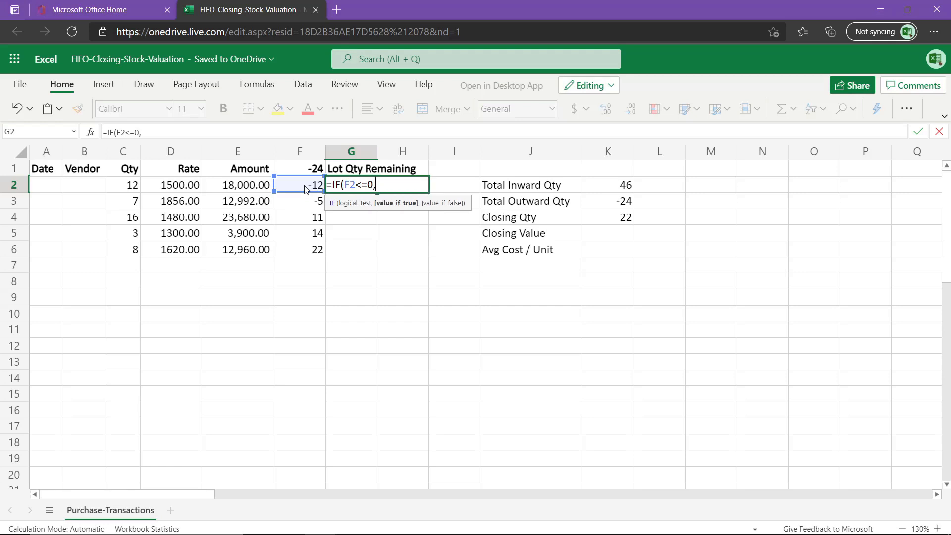
{"action": "type", "text": "0,"}
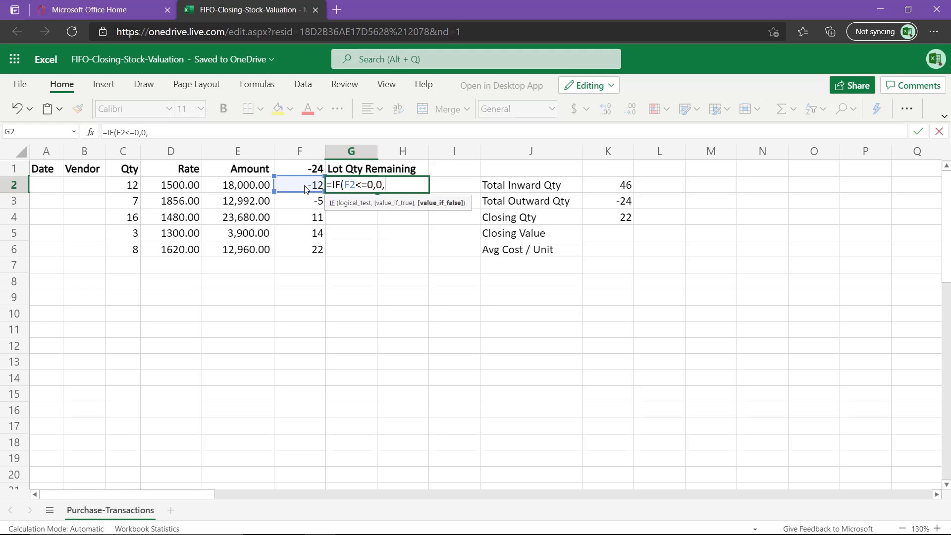
{"action": "type", "text": "MIN"}
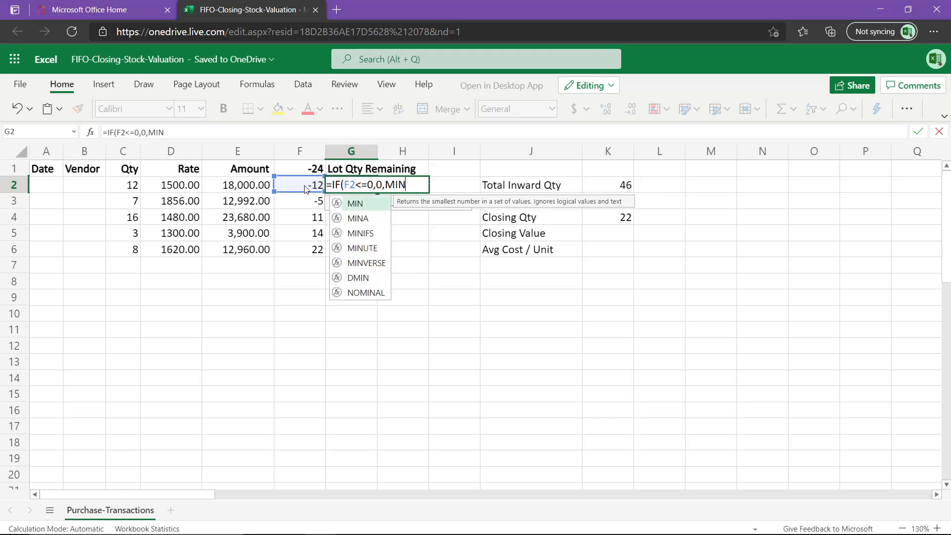
{"action": "type", "text": "("}
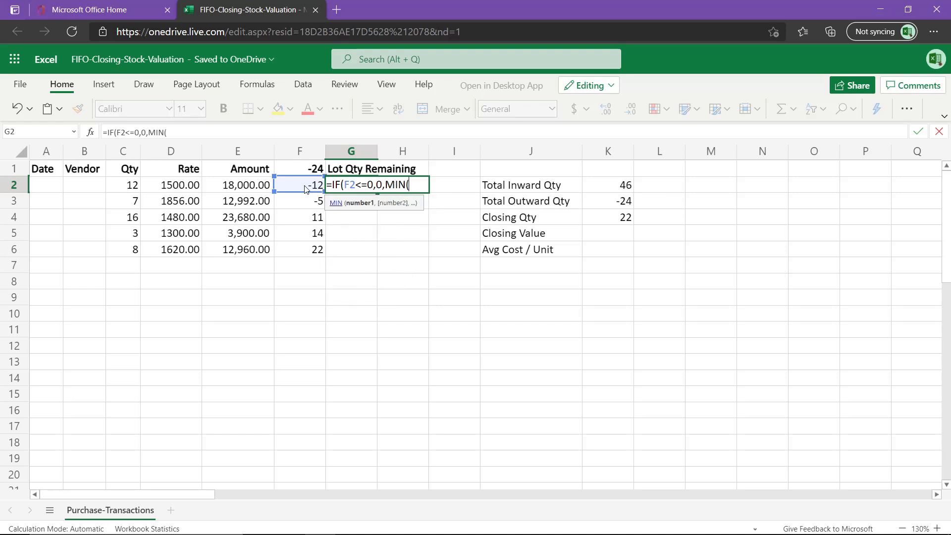
{"action": "left_click", "coordinate": [128, 186]}
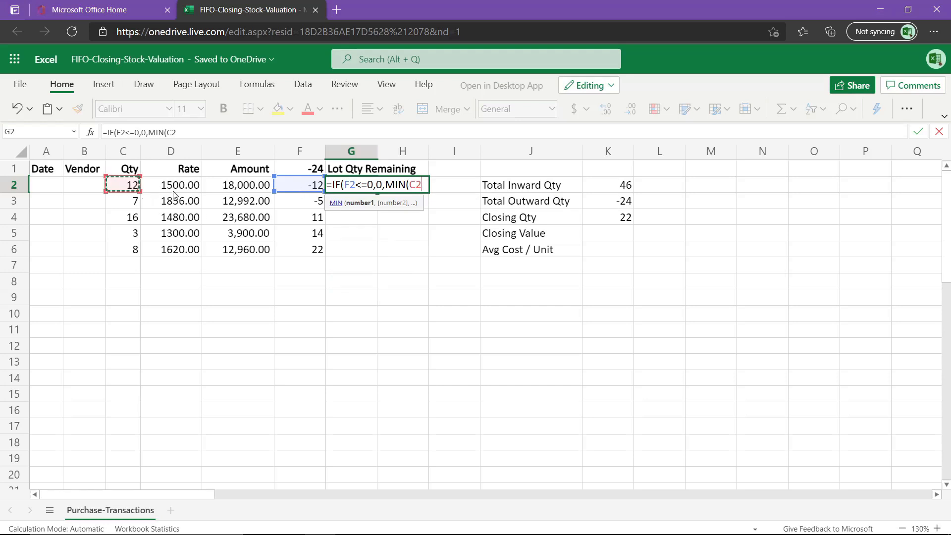
{"action": "type", "text": ","}
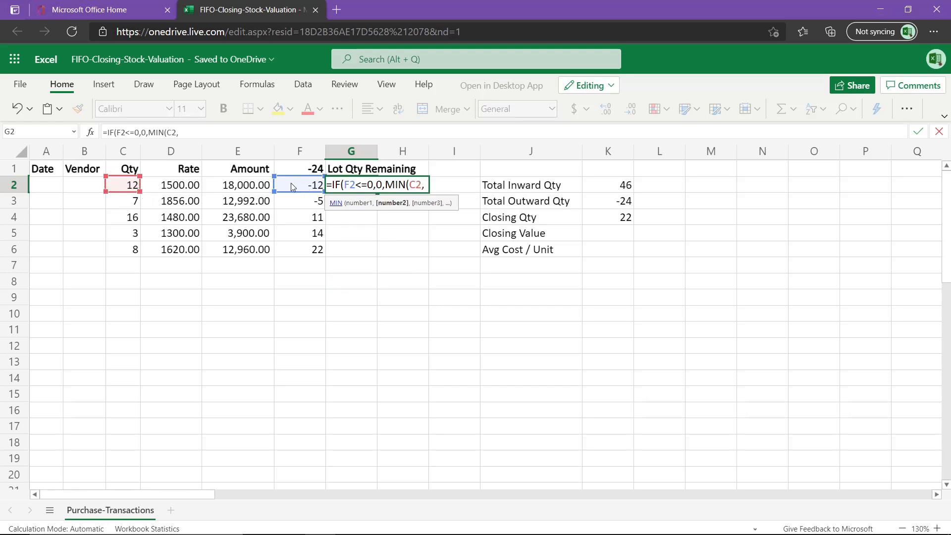
{"action": "left_click", "coordinate": [290, 183]}
{"action": "type", "text": ")"}
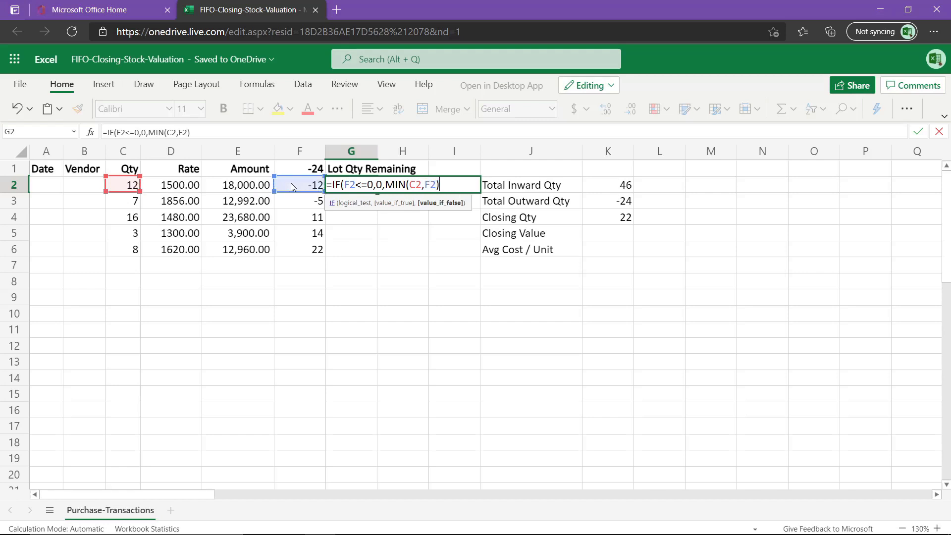
{"action": "type", "text": ")"}
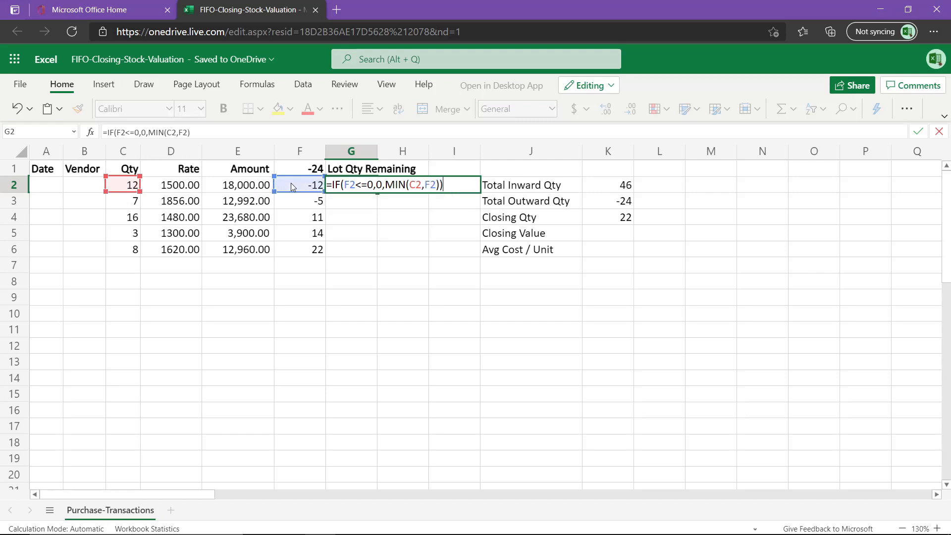
{"action": "key", "text": "Return"}
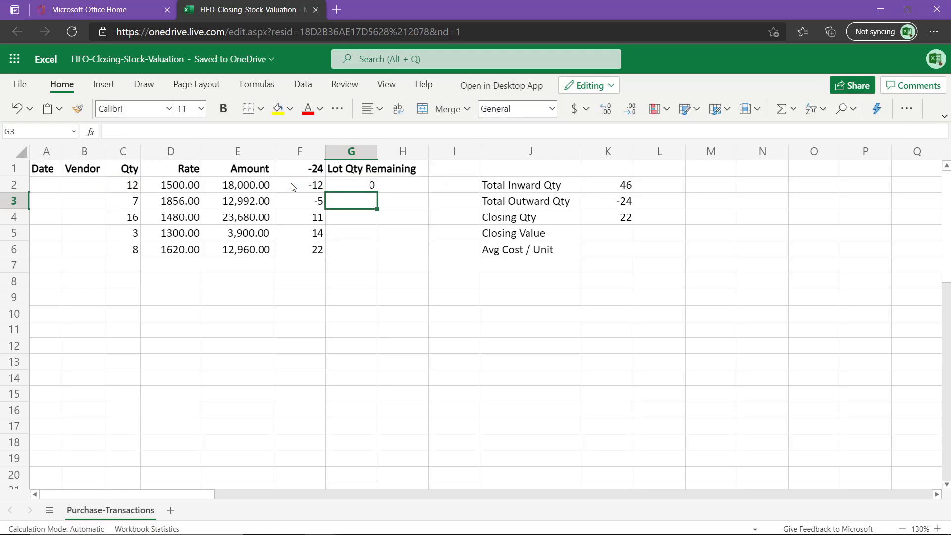
{"action": "key", "text": "Up"}
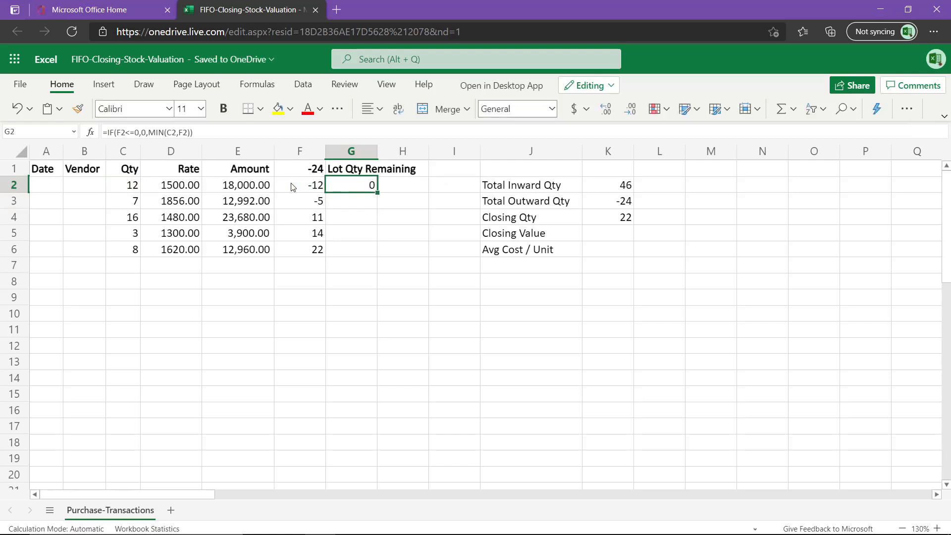
{"action": "double_click", "coordinate": [377, 191]}
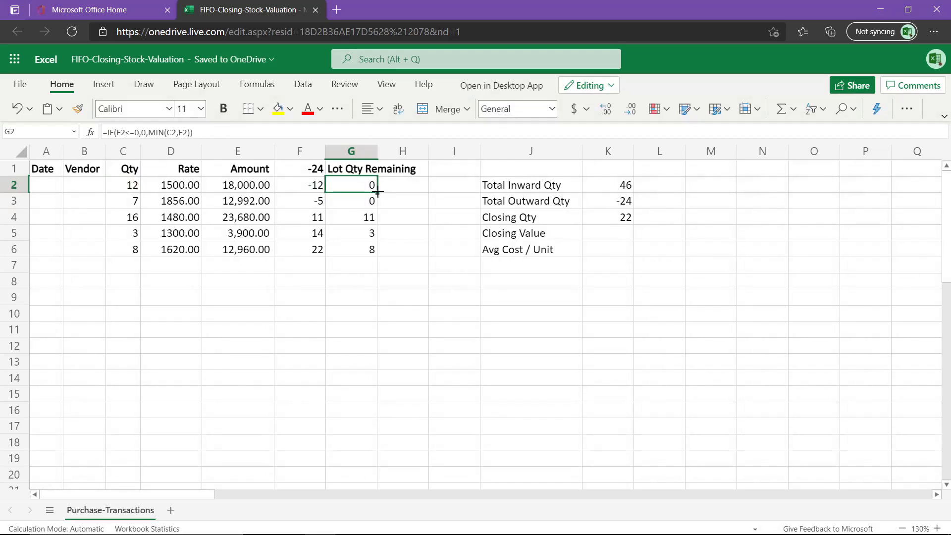
- Check the remaining lot quantities in G4:G6 against the Closing Qty, and review how G4's formula compares C4 with F4
{"action": "left_click", "coordinate": [369, 217]}
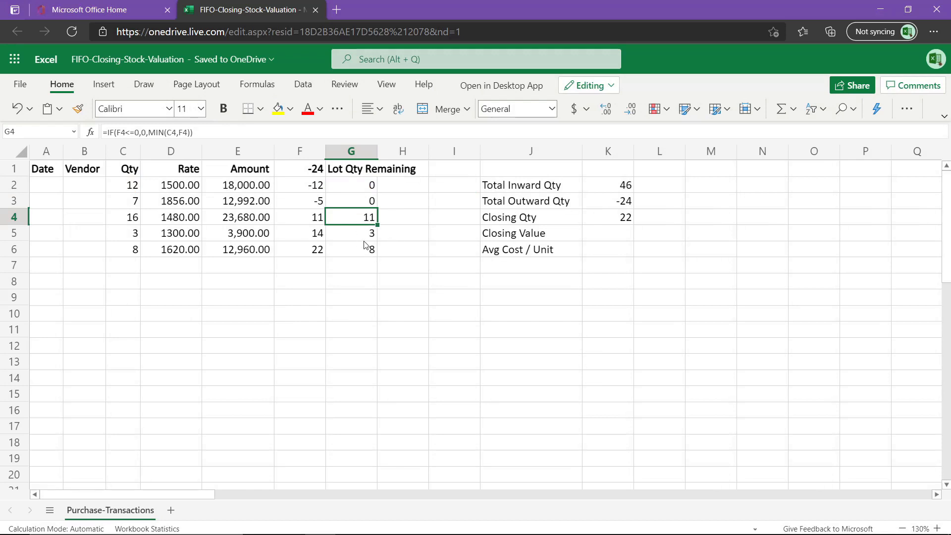
{"action": "left_click", "coordinate": [616, 223]}
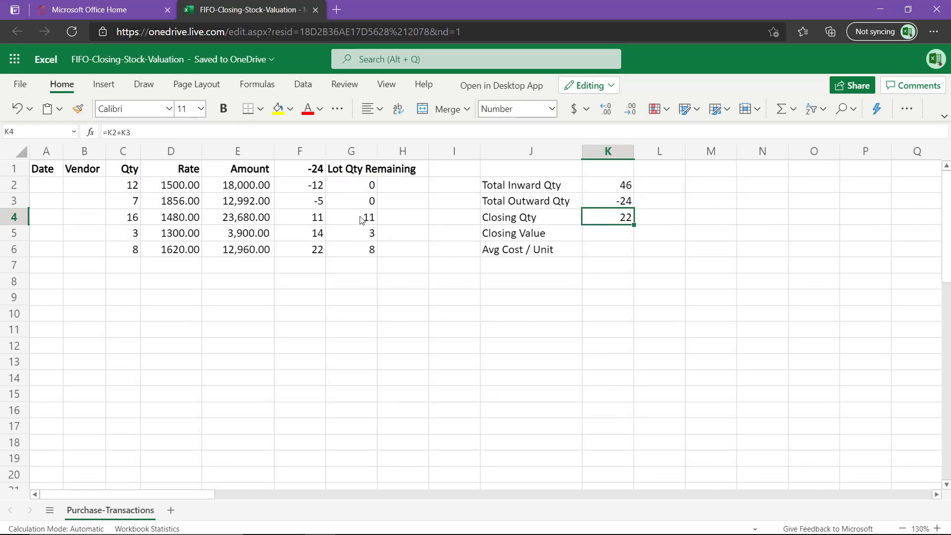
{"action": "left_click_drag", "start_coordinate": [362, 218], "coordinate": [364, 250]}
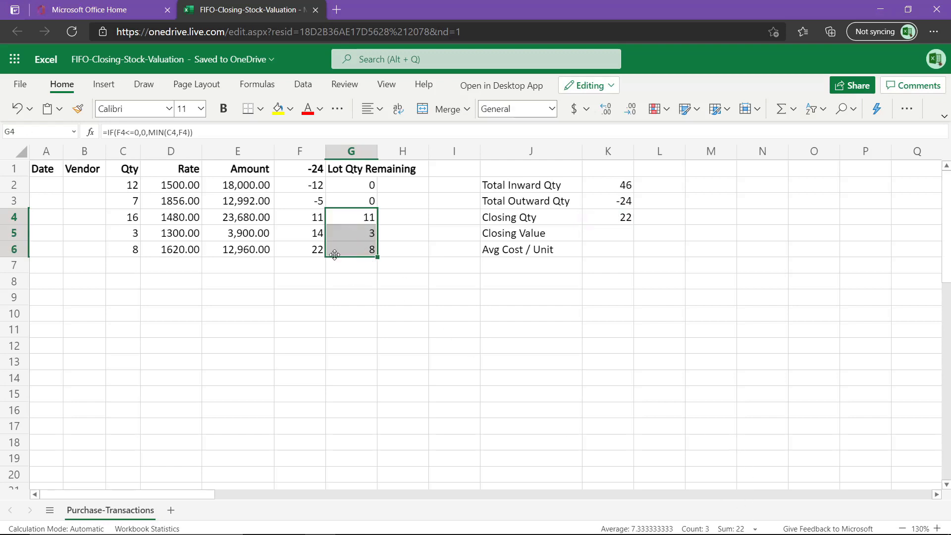
{"action": "left_click", "coordinate": [346, 219]}
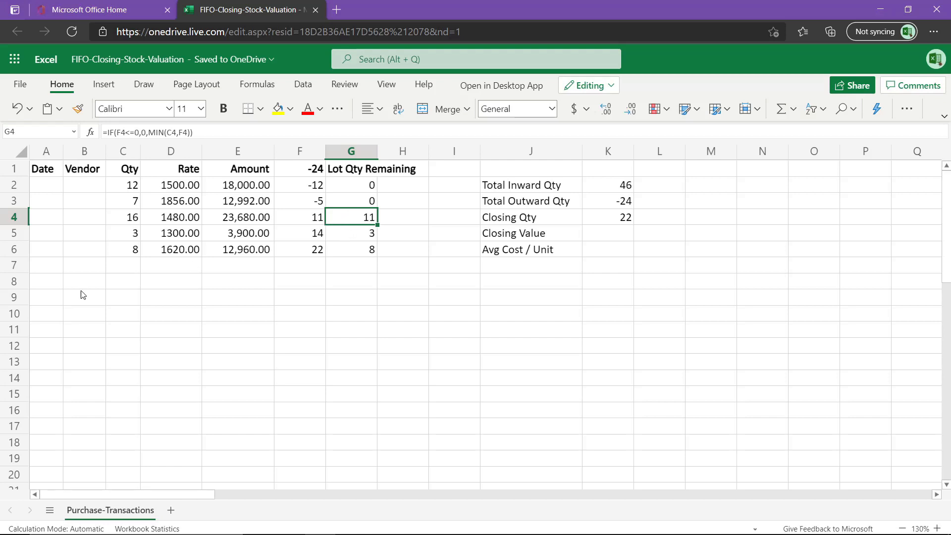
{"action": "left_click", "coordinate": [126, 221]}
{"action": "left_click", "coordinate": [353, 218]}
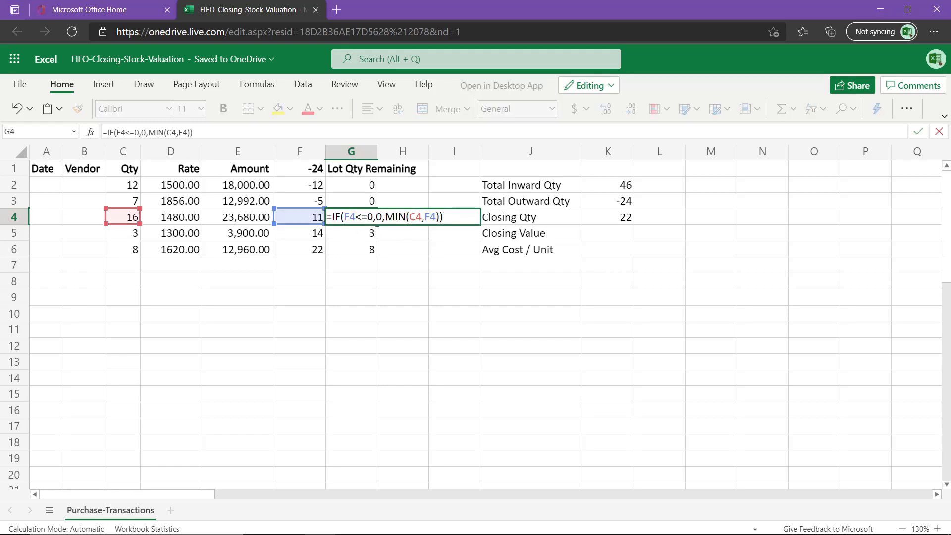
{"action": "key", "text": "ctrl+Return"}
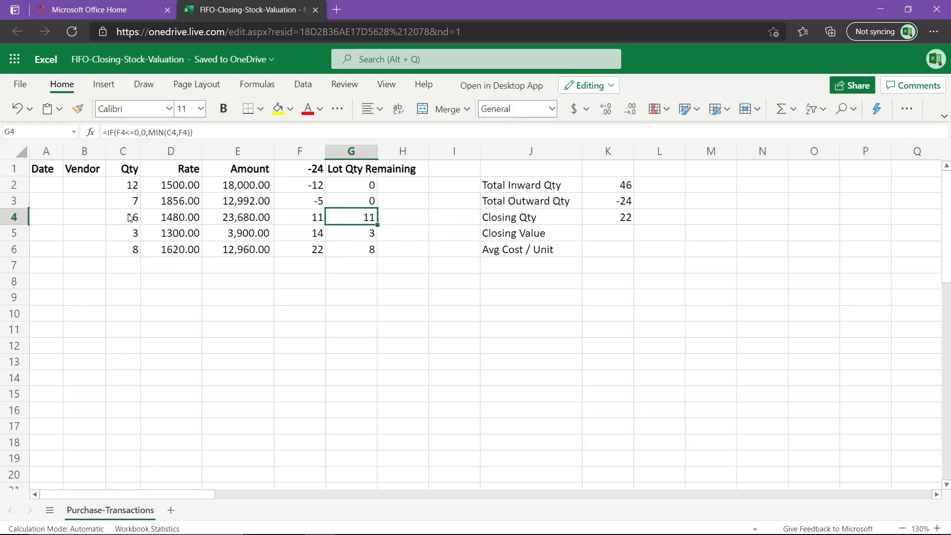
{"action": "left_click_drag", "start_coordinate": [128, 217], "coordinate": [364, 222]}
{"action": "left_click", "coordinate": [361, 218]}
{"action": "left_click", "coordinate": [303, 221]}
{"action": "left_click", "coordinate": [127, 219]}
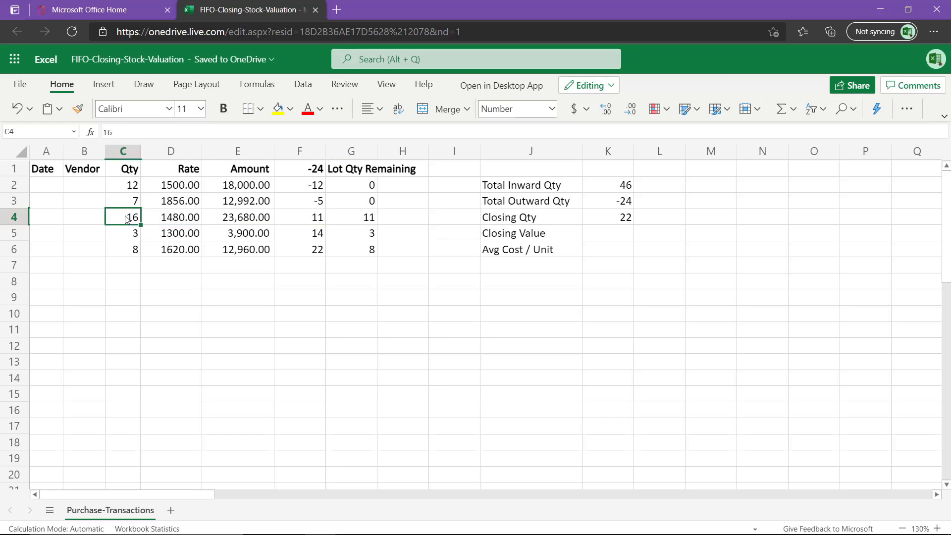
{"action": "left_click", "coordinate": [315, 221]}
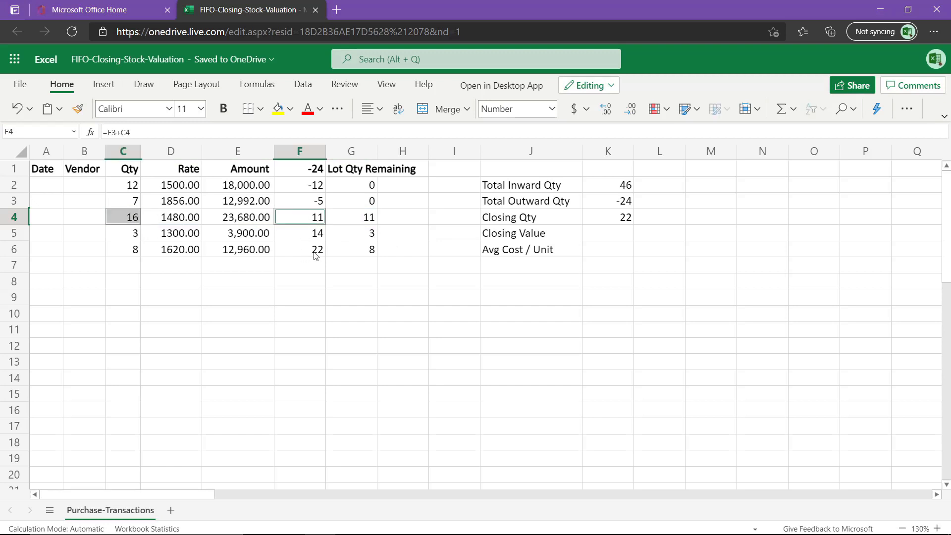
{"action": "double_click", "coordinate": [355, 222]}
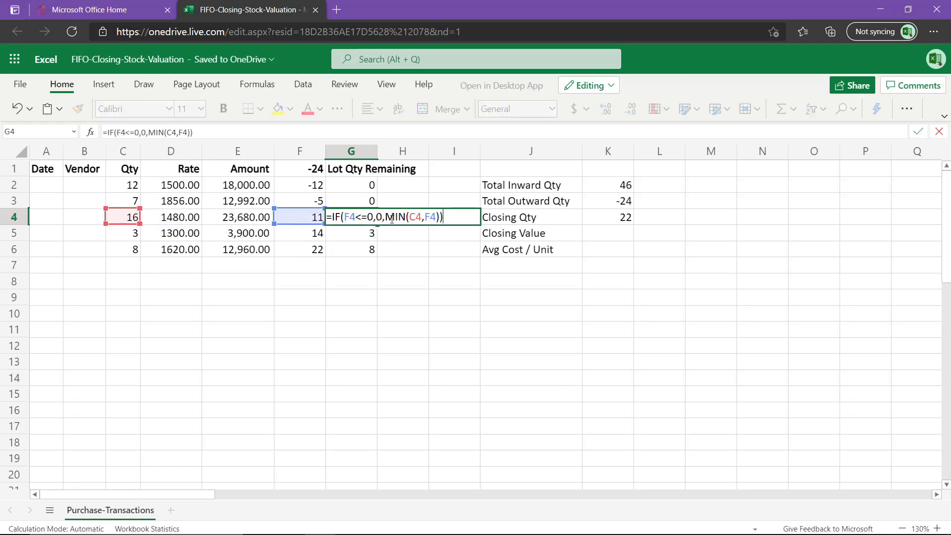
{"action": "key", "text": "Escape"}
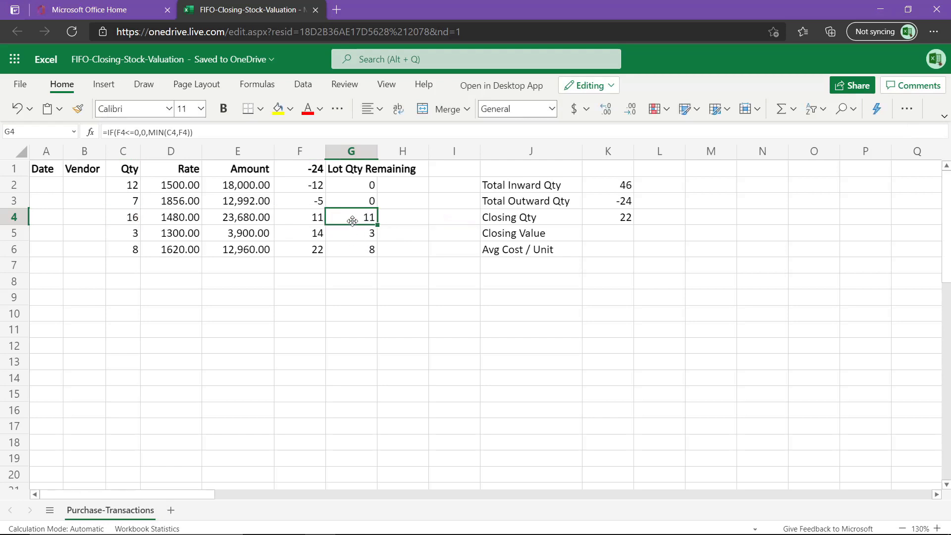
- Add the column header "Value" in H1
{"action": "left_click", "coordinate": [402, 171]}
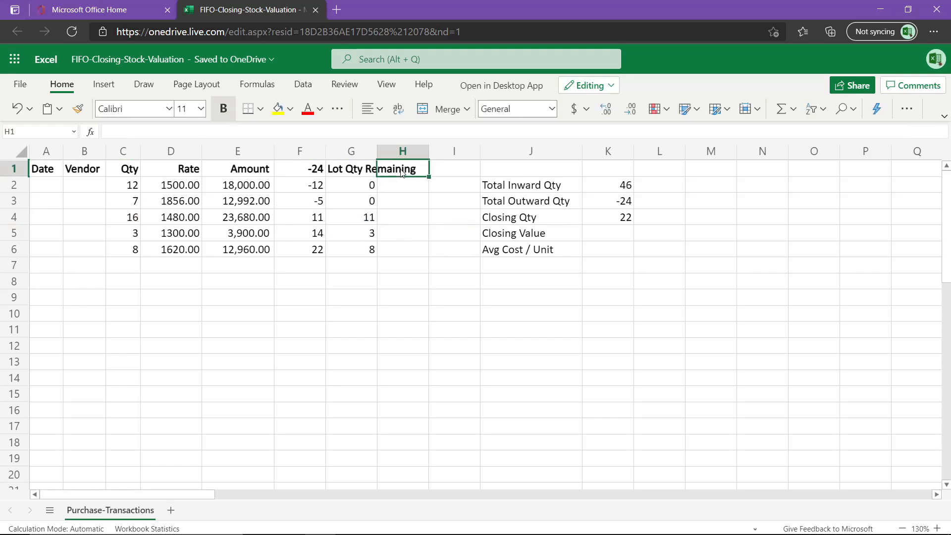
{"action": "type", "text": "Value"}
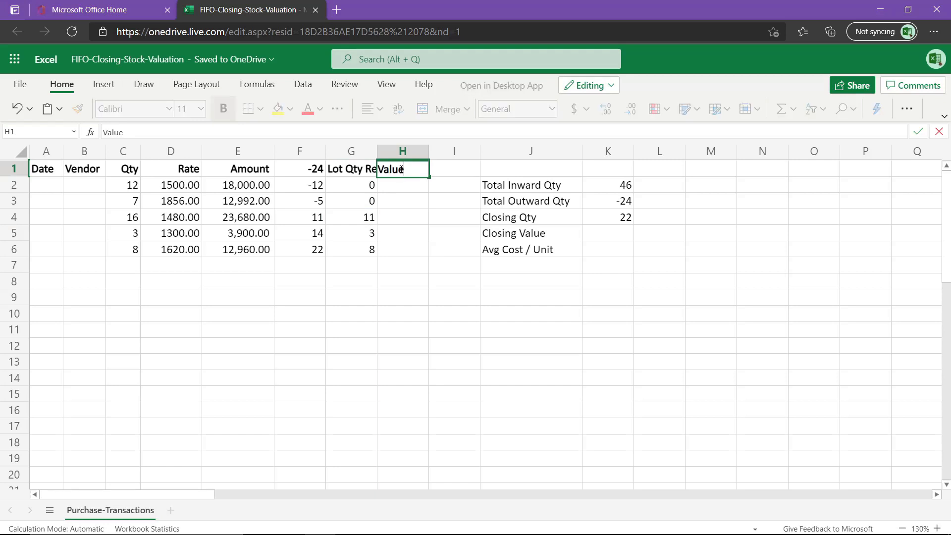
{"action": "key", "text": "Return"}
- Calculate each lot's value with =G2*D2 in H2 and fill the formula down to H6
{"action": "type", "text": "="}
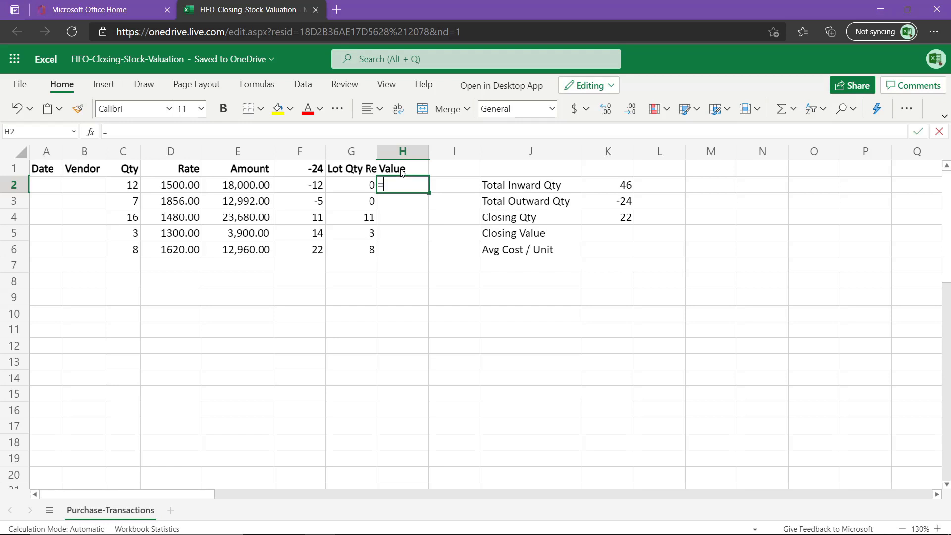
{"action": "left_click", "coordinate": [358, 186]}
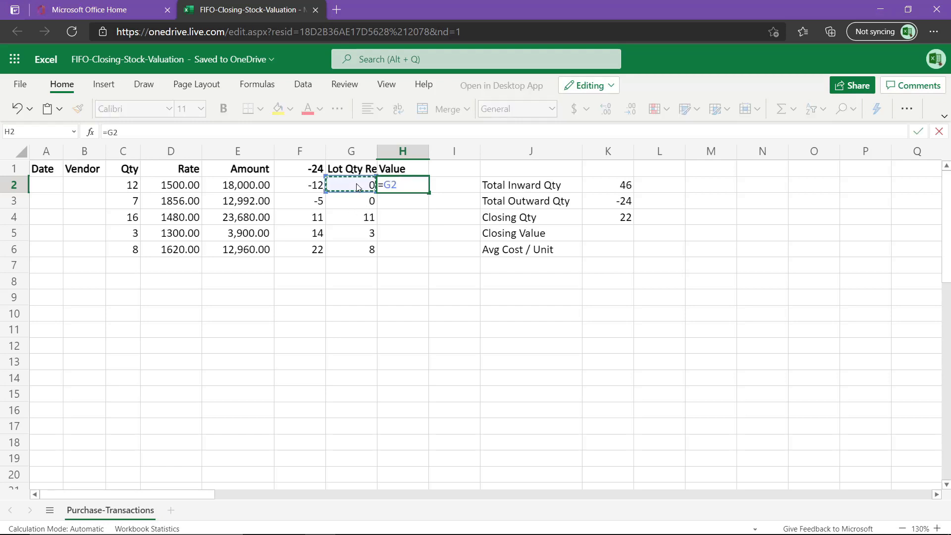
{"action": "type", "text": "*"}
{"action": "left_click", "coordinate": [179, 190]}
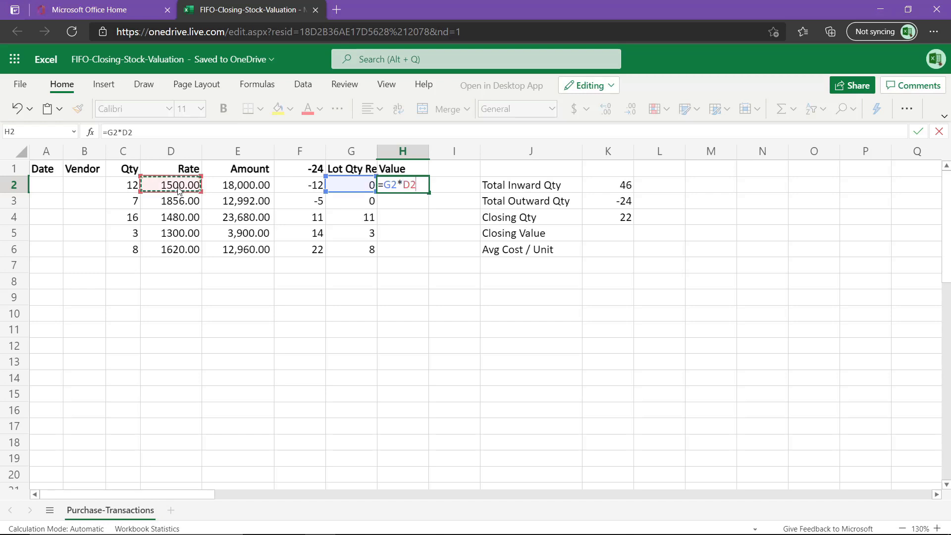
{"action": "key", "text": "Return"}
{"action": "key", "text": "Up"}
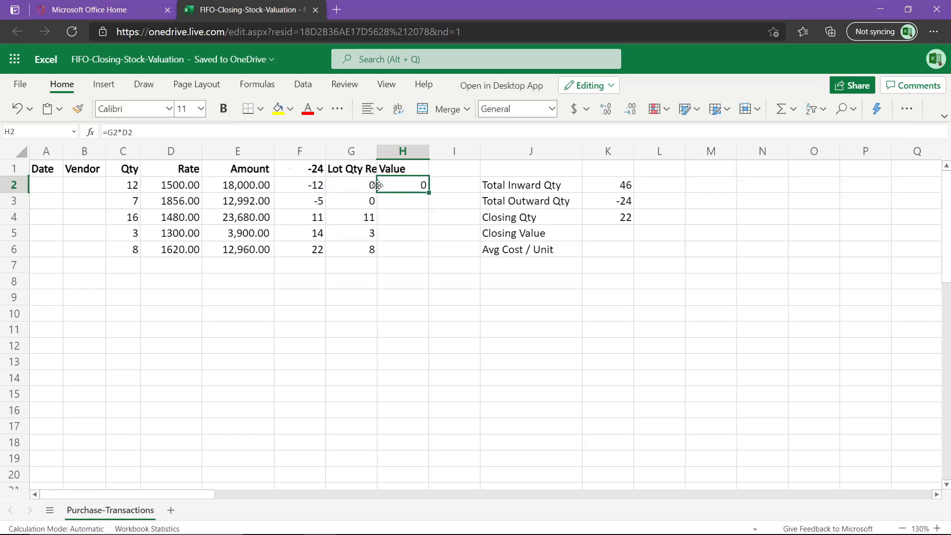
{"action": "double_click", "coordinate": [428, 192]}
{"action": "left_click", "coordinate": [411, 220]}
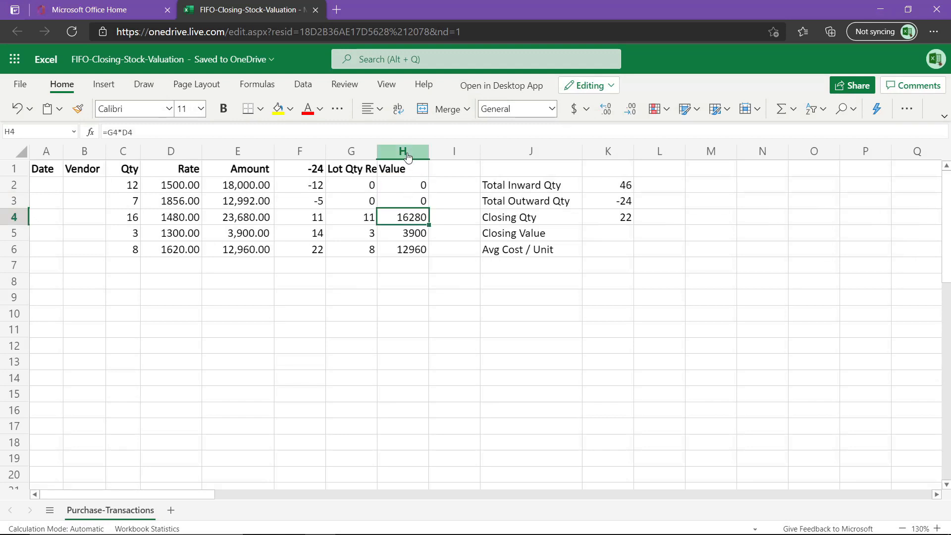
- Apply the Comma number format to column H and widen the column slightly
{"action": "left_click", "coordinate": [405, 153]}
{"action": "left_click", "coordinate": [550, 110]}
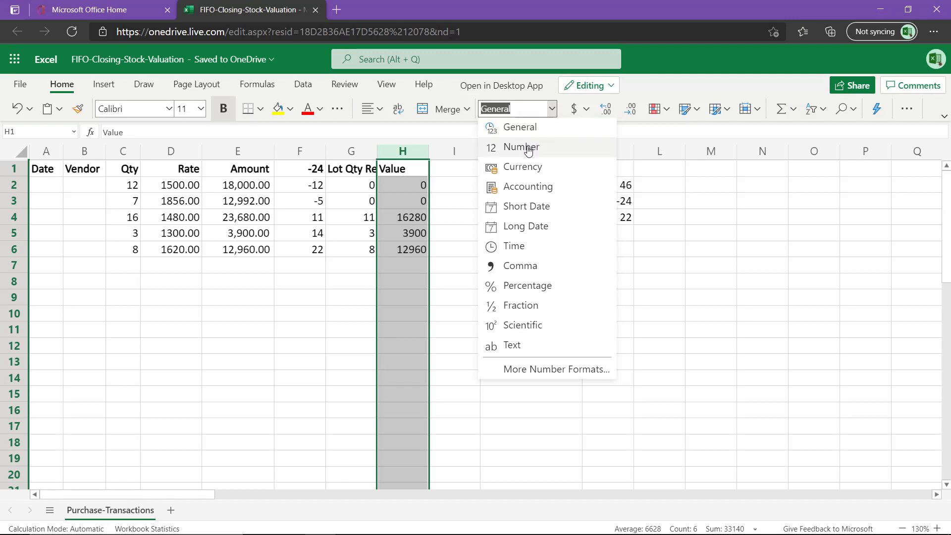
{"action": "left_click", "coordinate": [521, 264]}
{"action": "left_click", "coordinate": [404, 217]}
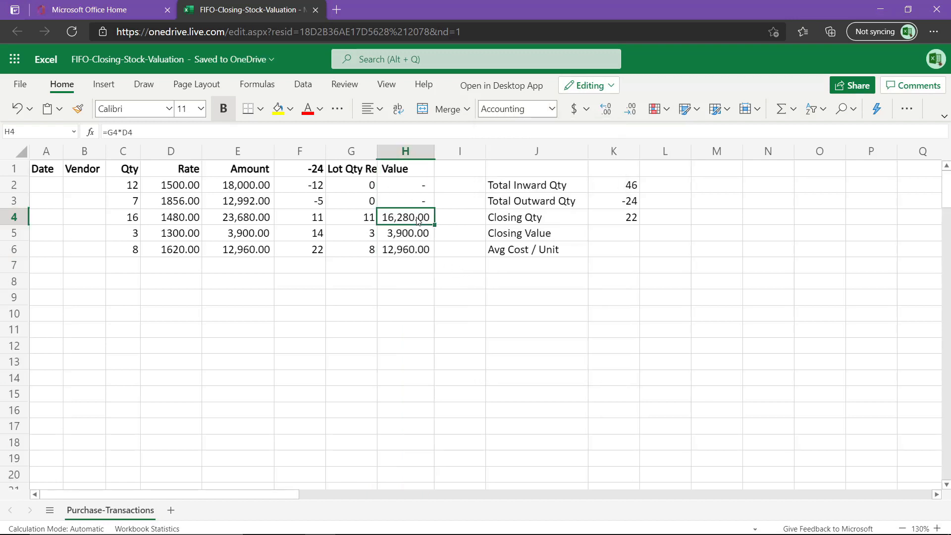
{"action": "left_click_drag", "start_coordinate": [435, 151], "coordinate": [443, 154]}
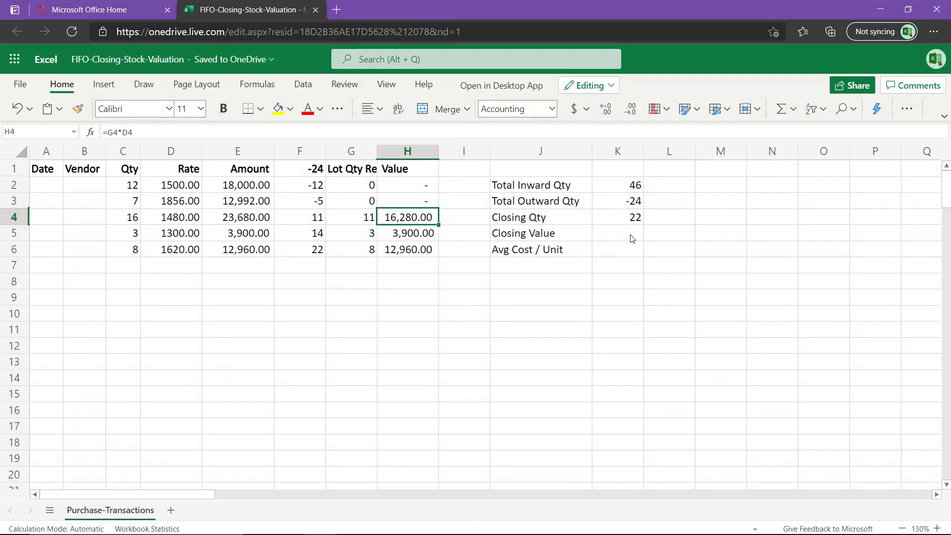
- Calculate the Closing Value with =SUM(H:H) in K5 and widen column K enough to show the amount
{"action": "left_click", "coordinate": [628, 237]}
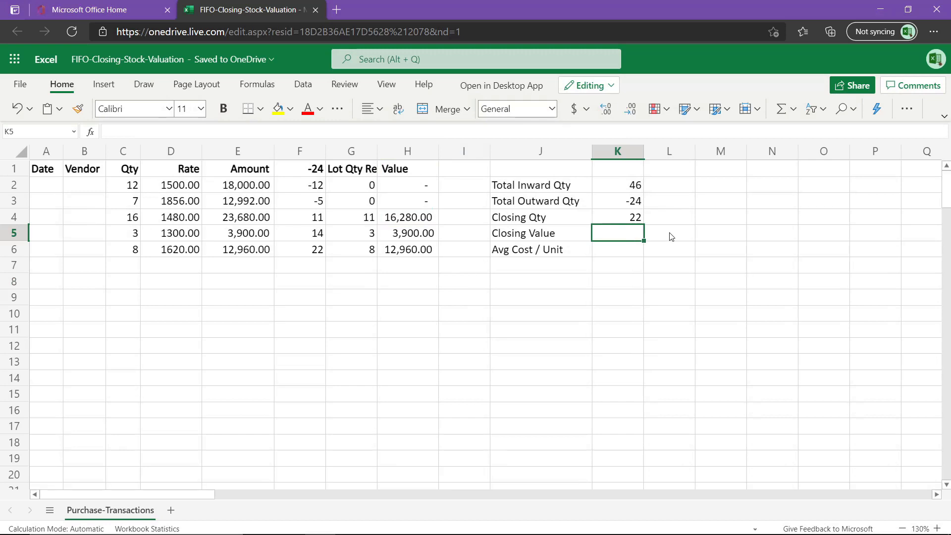
{"action": "type", "text": "=sum"}
{"action": "key", "text": "Tab"}
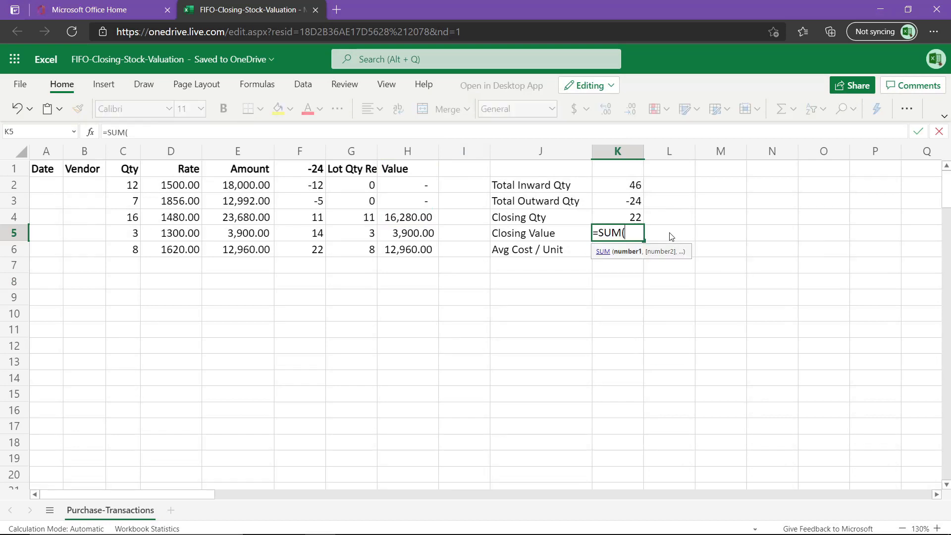
{"action": "left_click", "coordinate": [414, 153]}
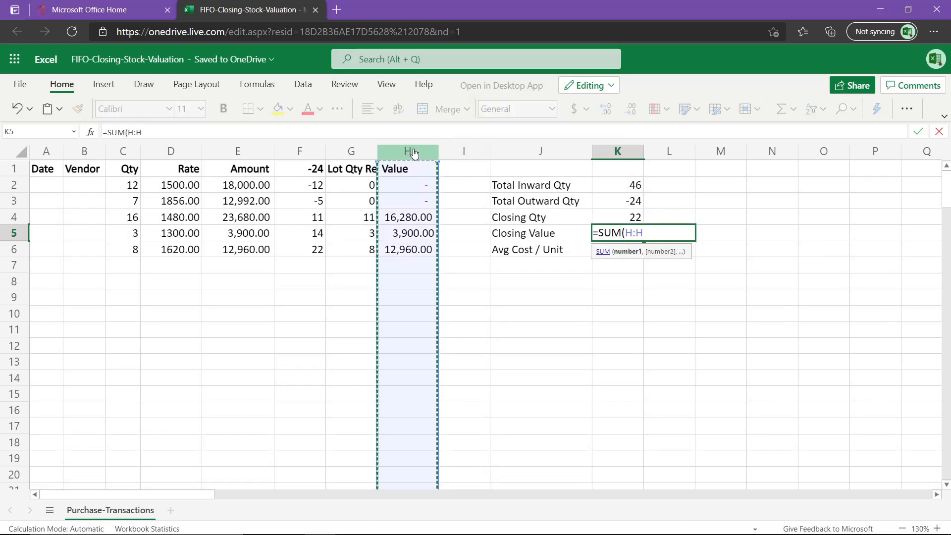
{"action": "type", "text": ")"}
{"action": "key", "text": "Return"}
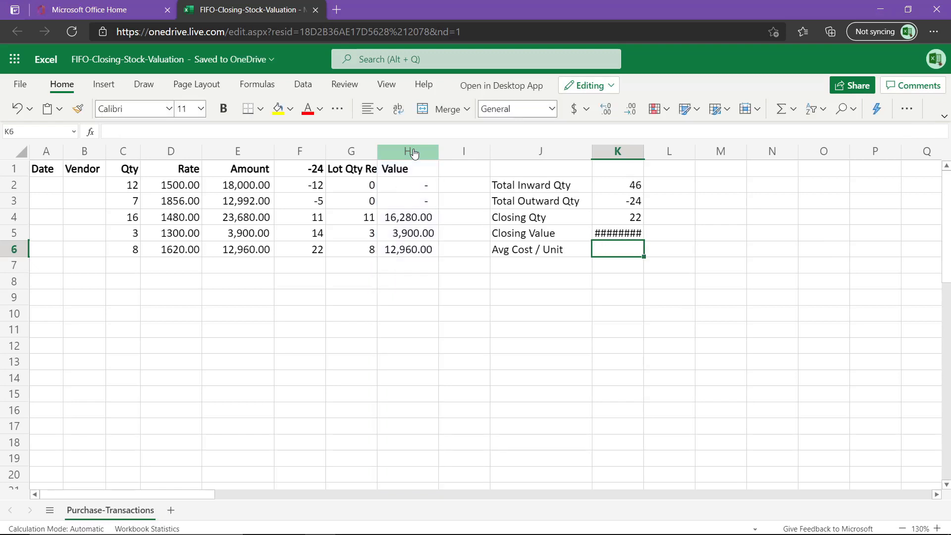
{"action": "left_click_drag", "start_coordinate": [640, 157], "coordinate": [655, 157]}
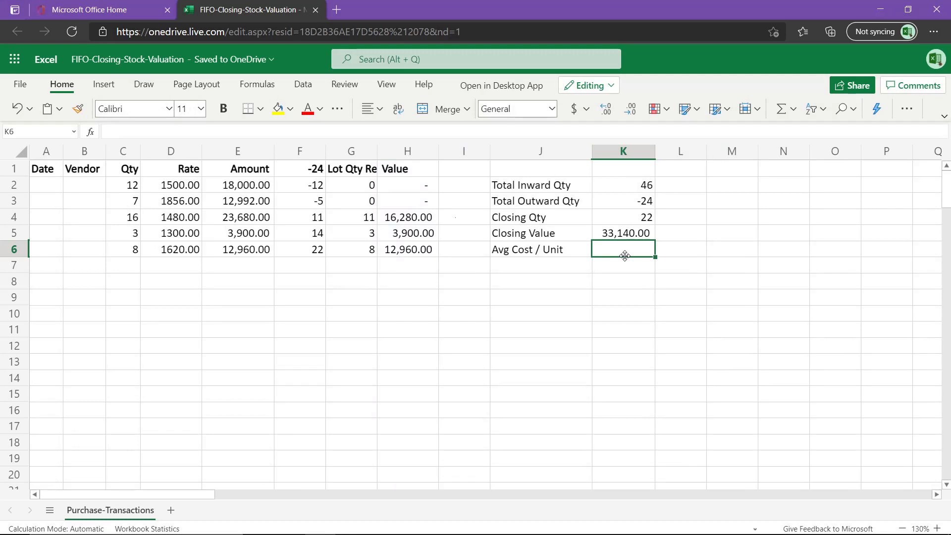
- Calculate the Avg Cost / Unit in K6 with =K5/K4
{"action": "type", "text": "="}
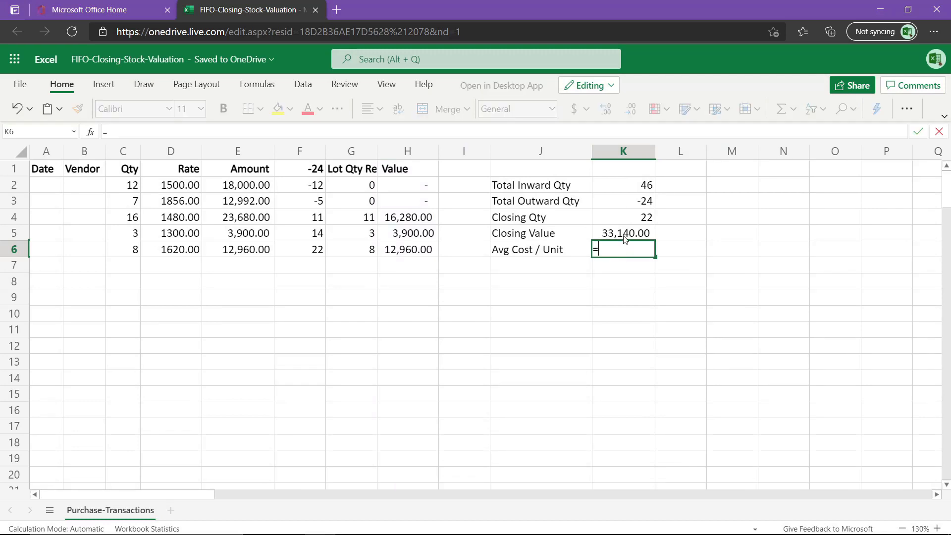
{"action": "left_click", "coordinate": [625, 237]}
{"action": "type", "text": "/"}
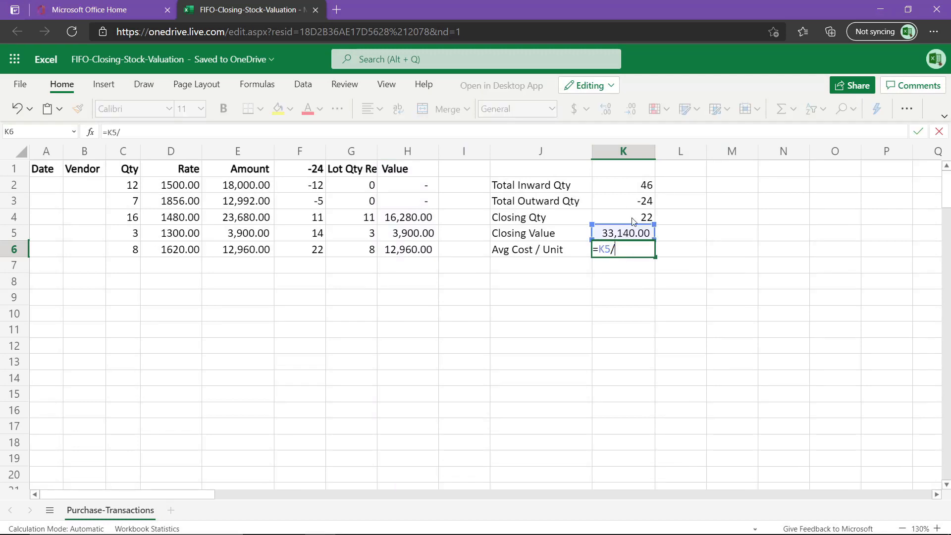
{"action": "left_click", "coordinate": [633, 221]}
{"action": "key", "text": "Return"}
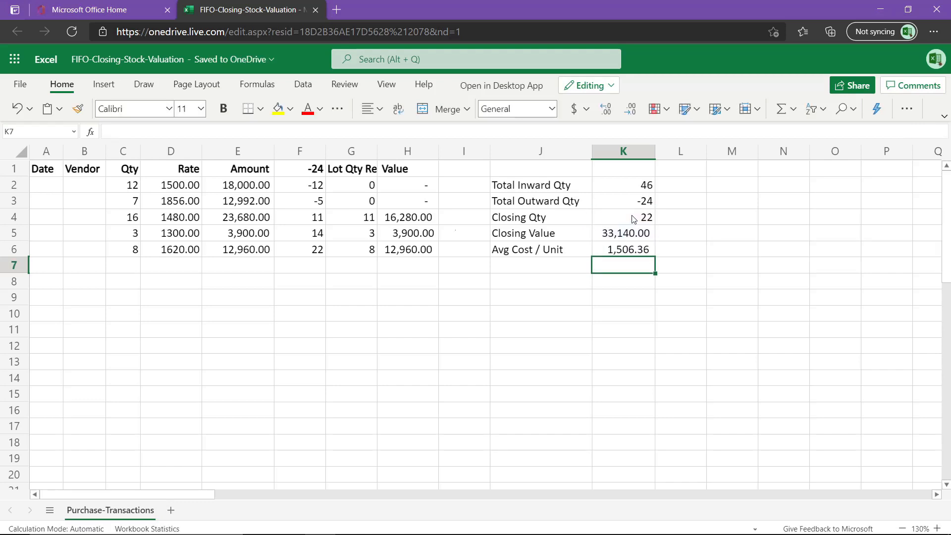
{"action": "left_click", "coordinate": [623, 252]}
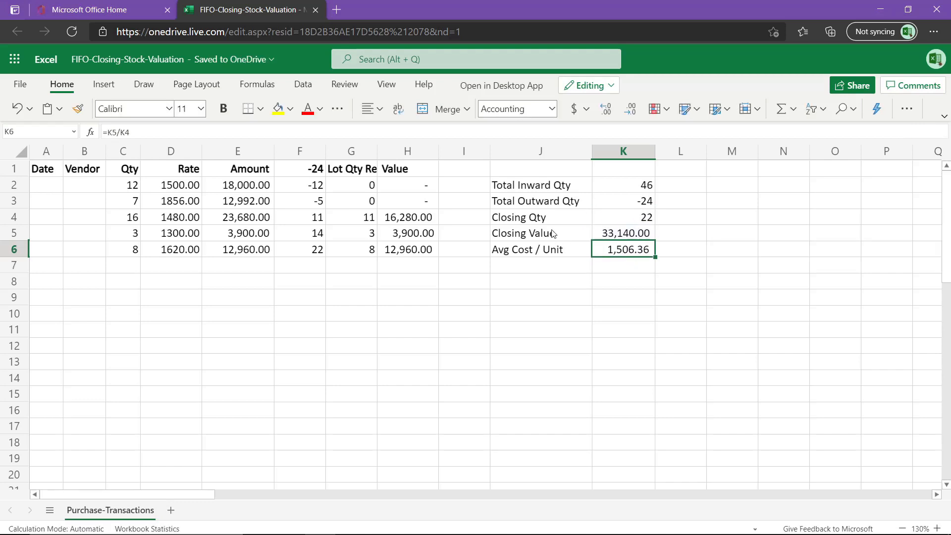
- Test the valuation with a Total Outward Qty of -35 in K3, undo that change and review the lot values in H5:H6
{"action": "left_click", "coordinate": [629, 206]}
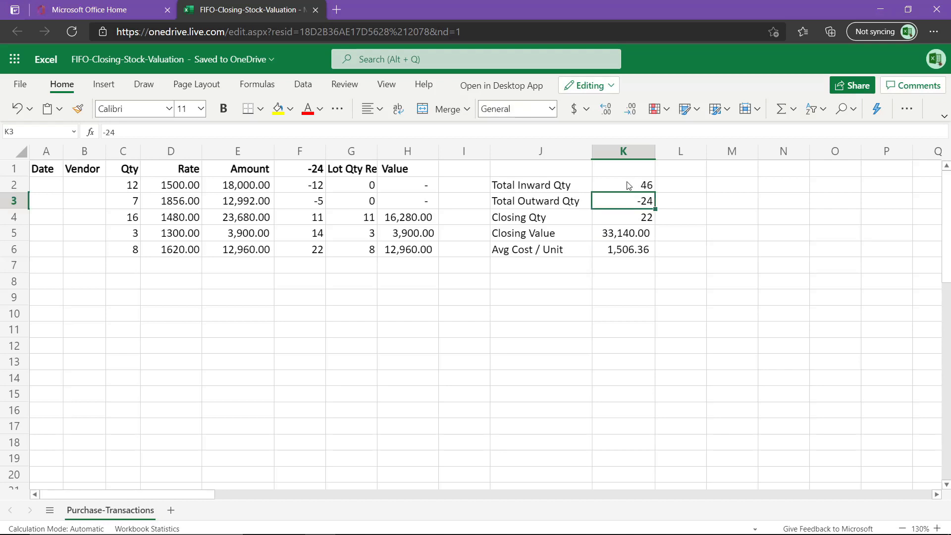
{"action": "type", "text": "-35"}
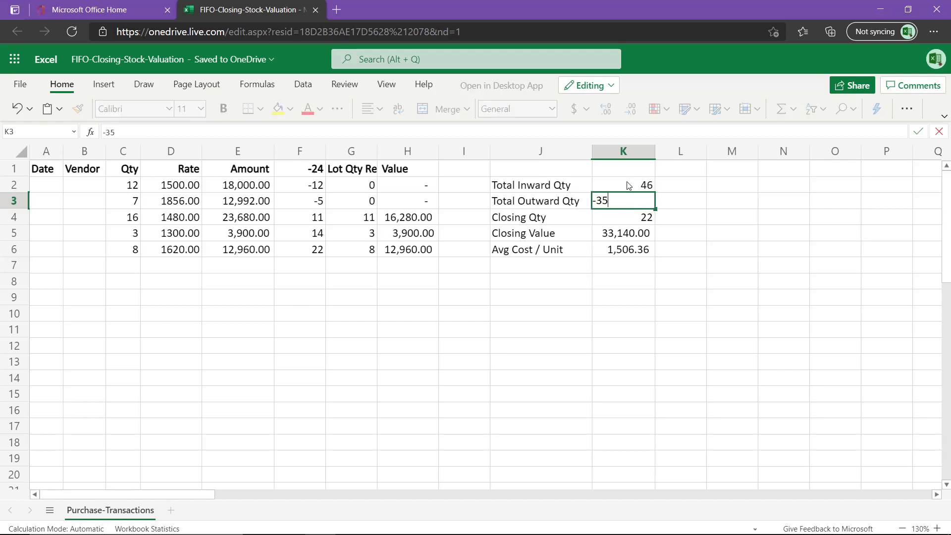
{"action": "key", "text": "Return"}
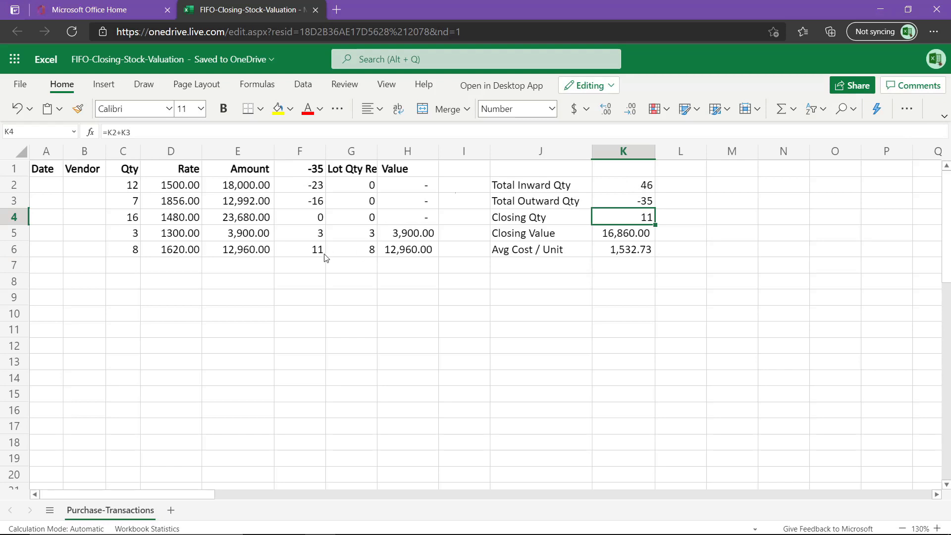
{"action": "left_click", "coordinate": [305, 221]}
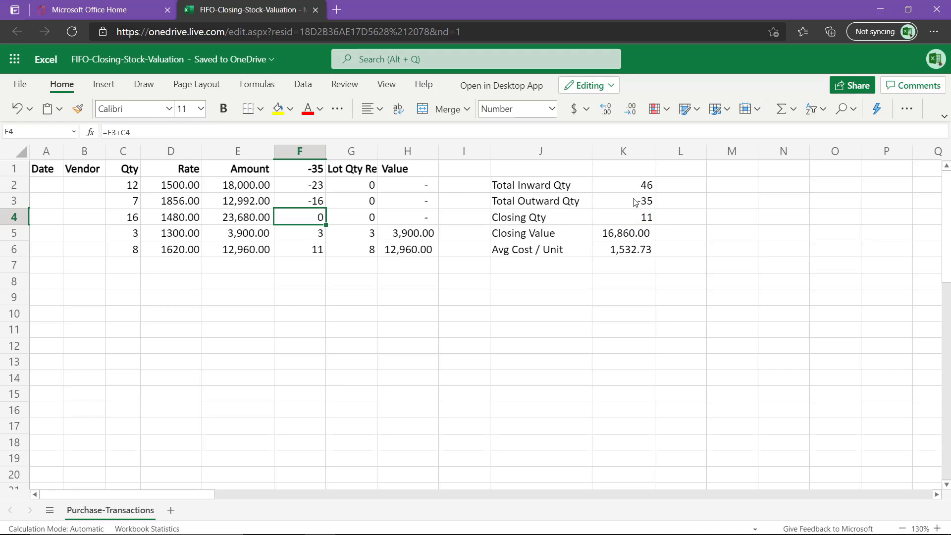
{"action": "left_click", "coordinate": [16, 108]}
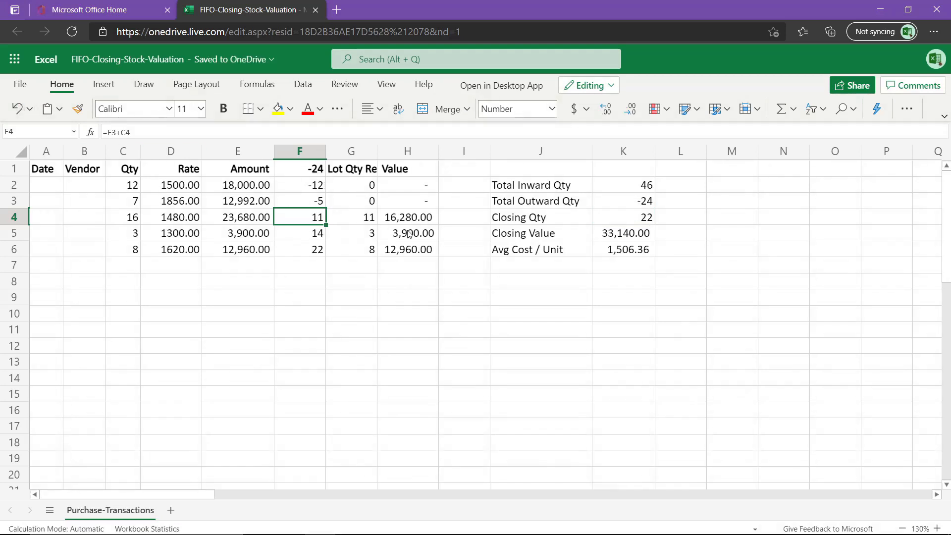
{"action": "left_click", "coordinate": [410, 236]}
{"action": "left_click", "coordinate": [405, 250]}
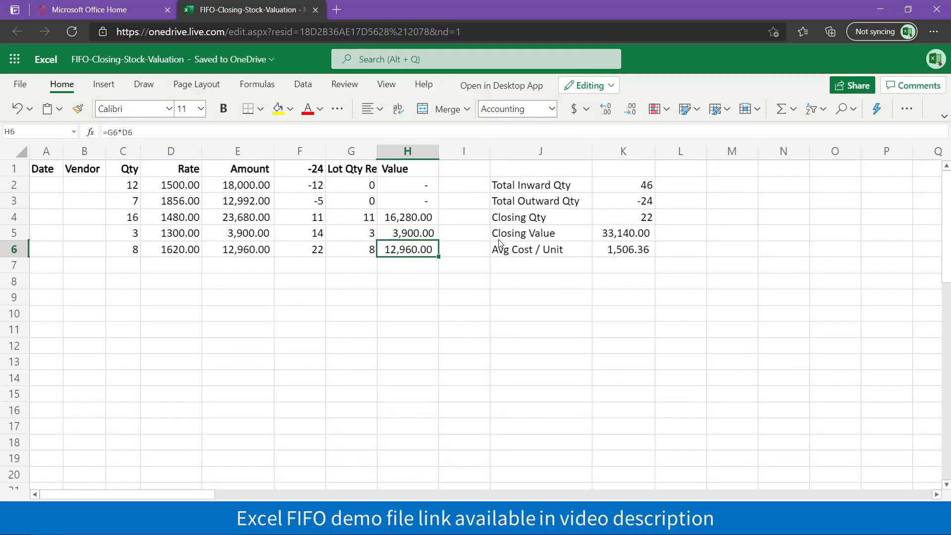